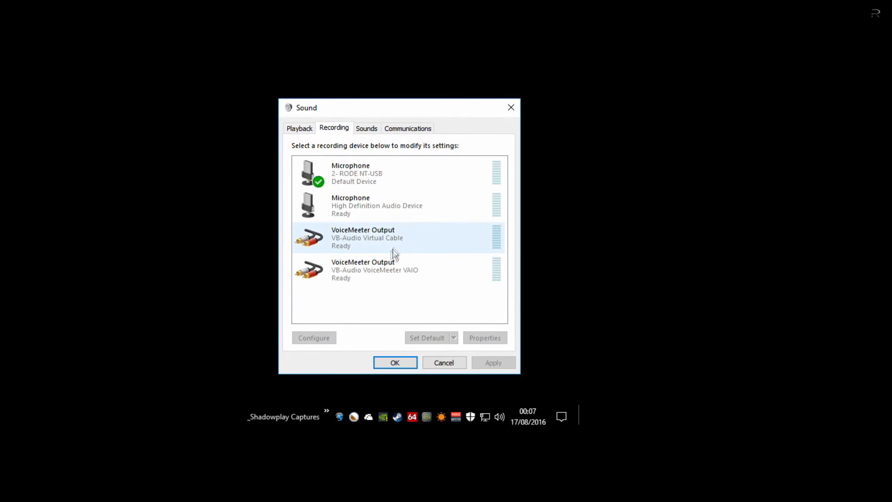
Step: Examine the two VoiceMeeter Output recording devices and the options of the VB-Audio VoiceMeeter VAIO playback device in the Sound settings
click(382, 235)
click(391, 274)
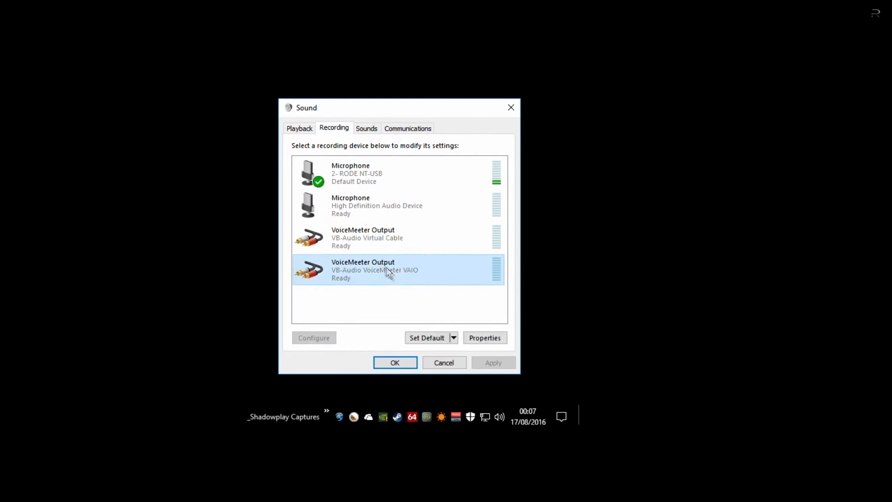
click(382, 247)
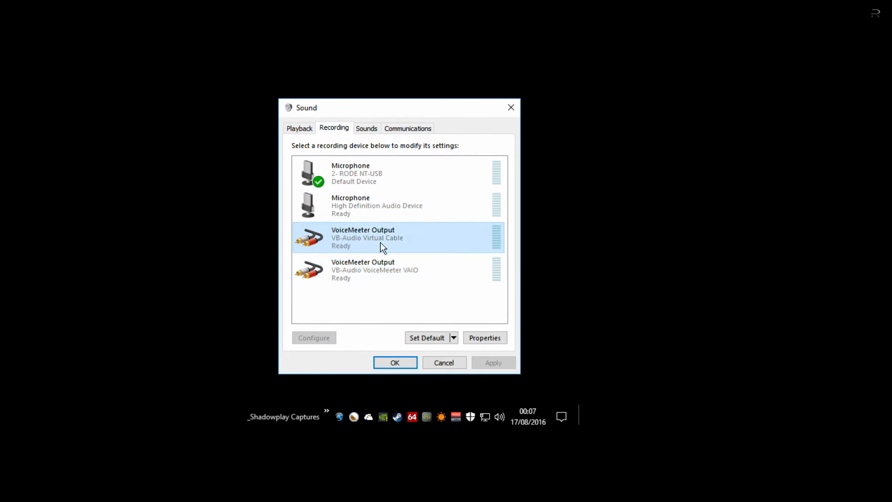
click(300, 129)
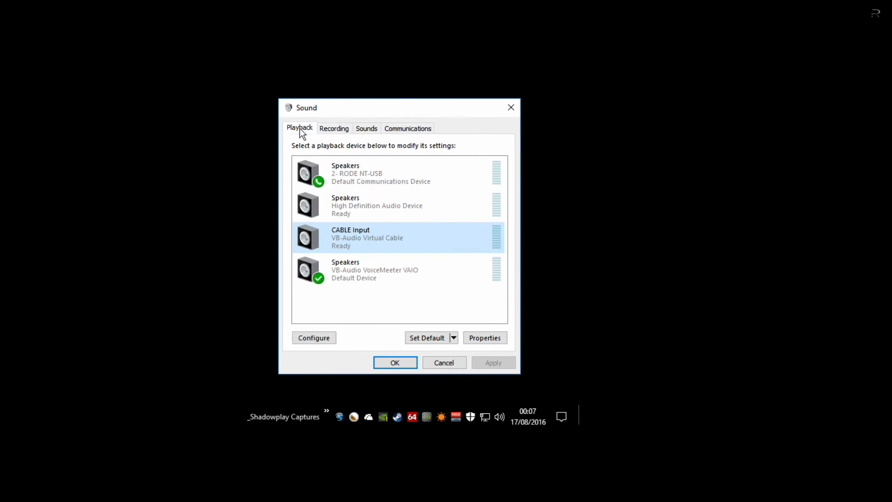
click(338, 276)
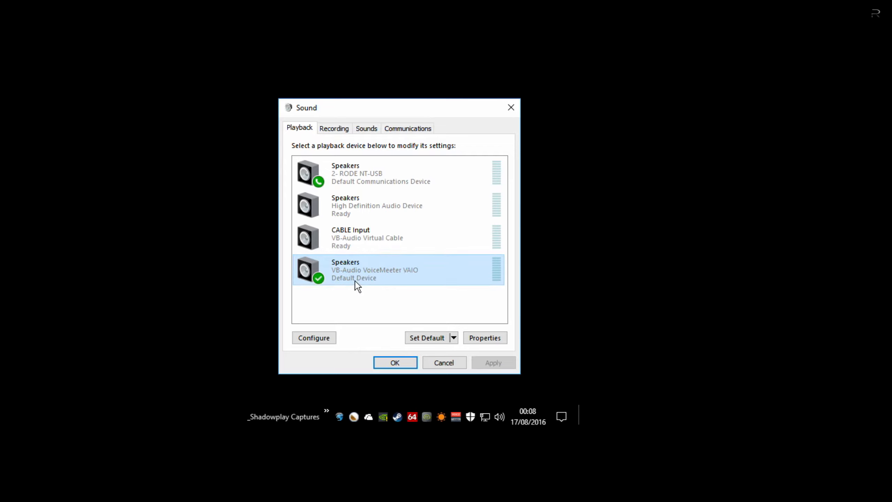
right_click(421, 272)
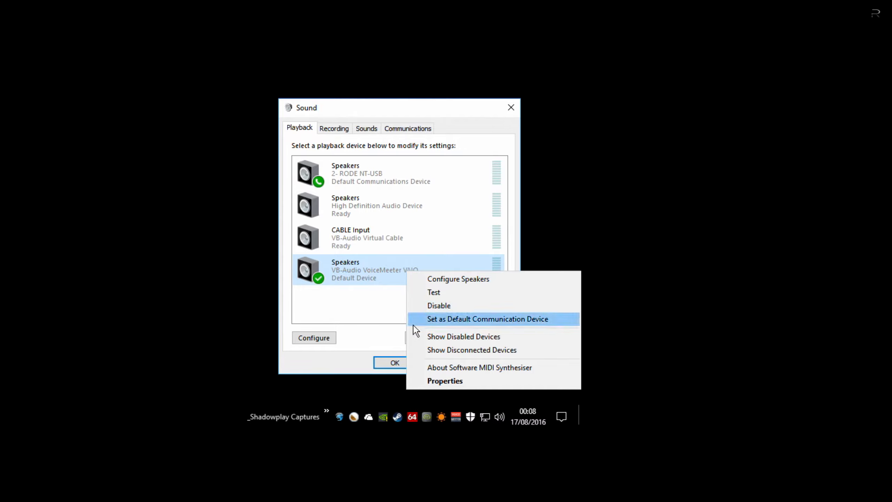
click(376, 311)
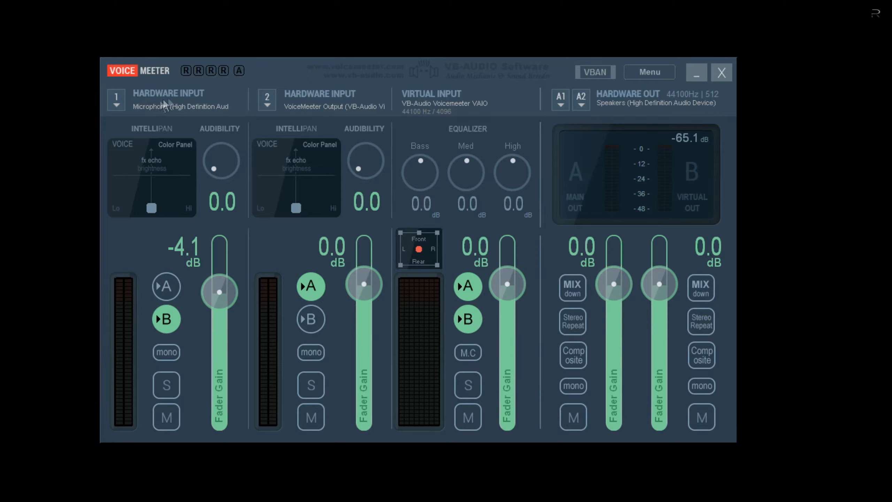
Step: In VoiceMeeter, set Hardware Input 1 to MME: Microphone (High Definition Aud and Hardware Input 2 to MME: VoiceMeeter Output (VB-Audio Vi
click(171, 105)
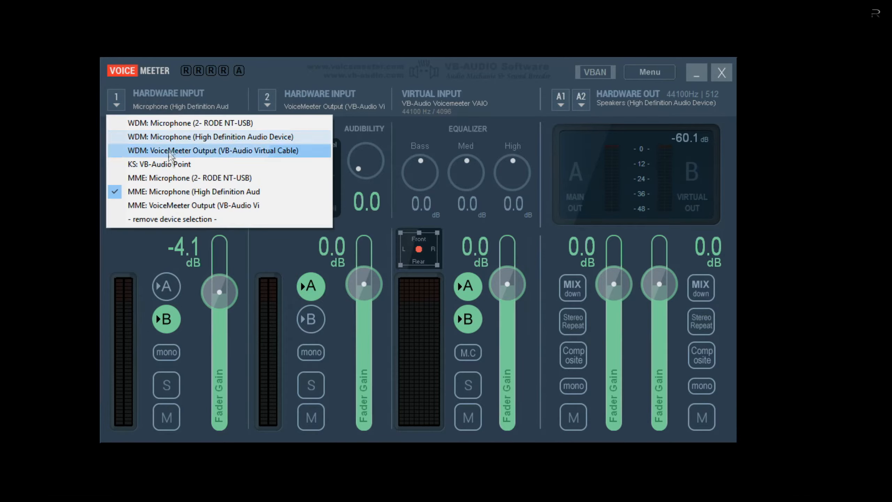
click(171, 194)
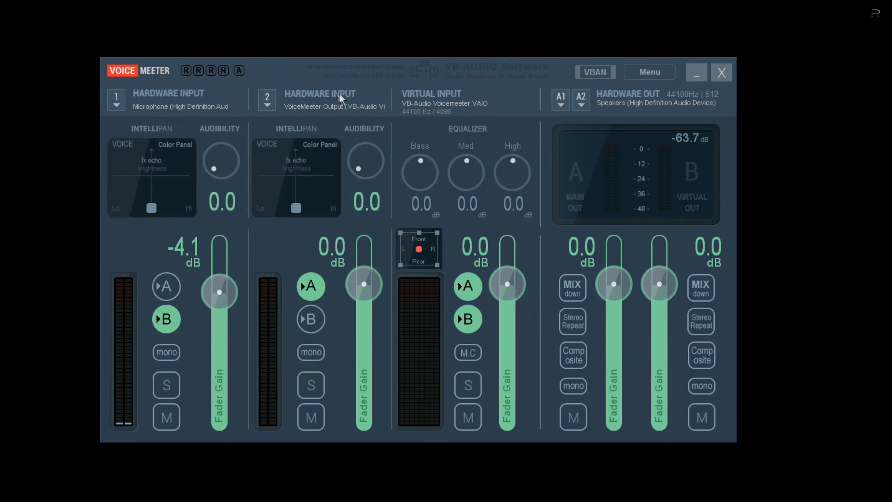
click(329, 107)
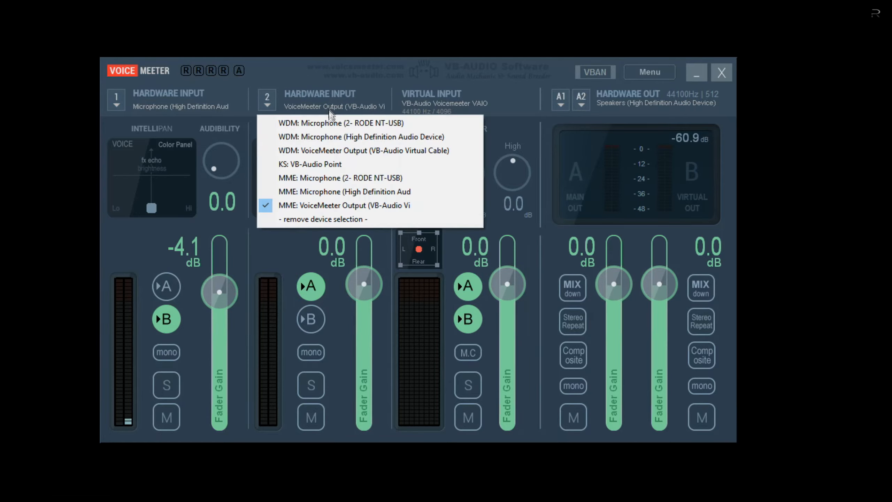
click(412, 209)
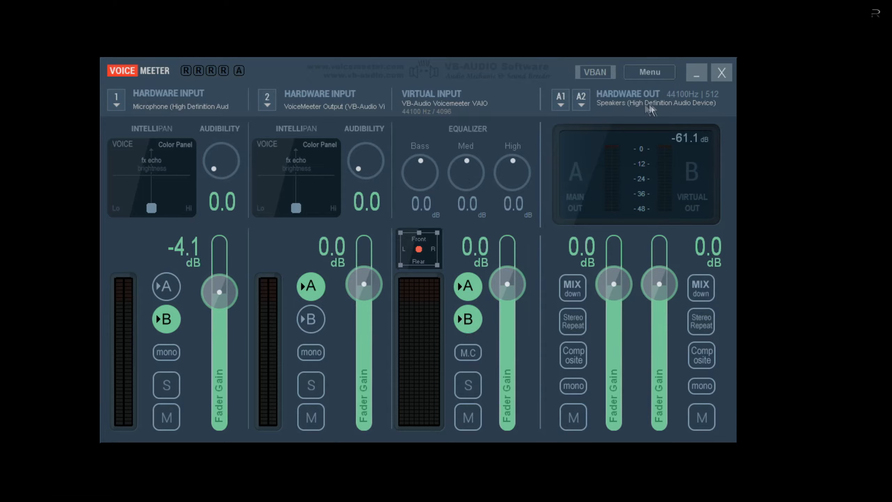
Step: Set the hardware output to WDM: Speakers (High Definition Audio Device)
click(619, 109)
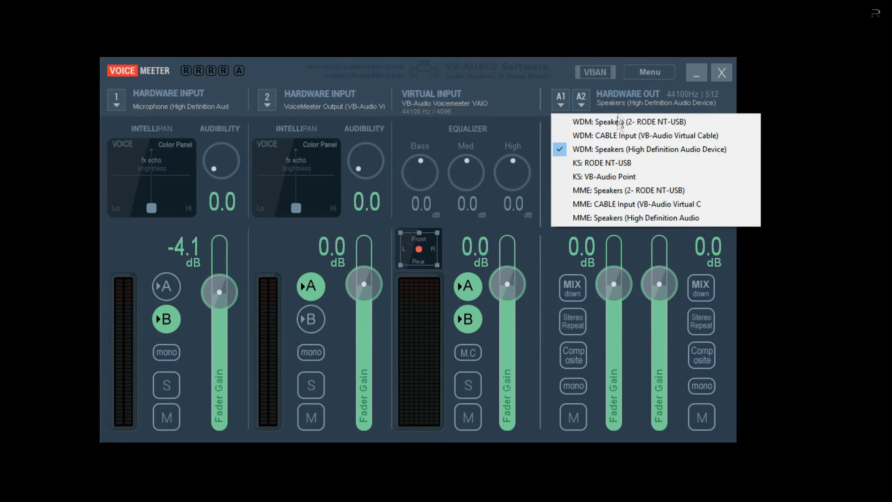
click(613, 148)
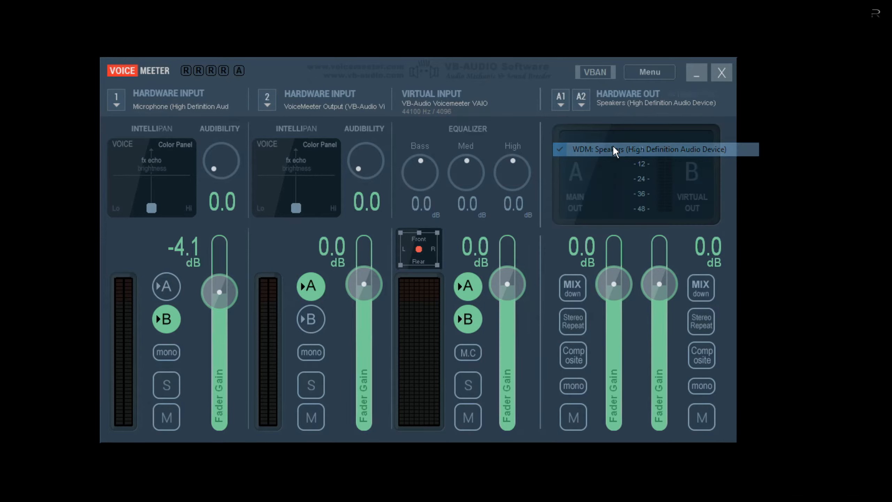
click(652, 74)
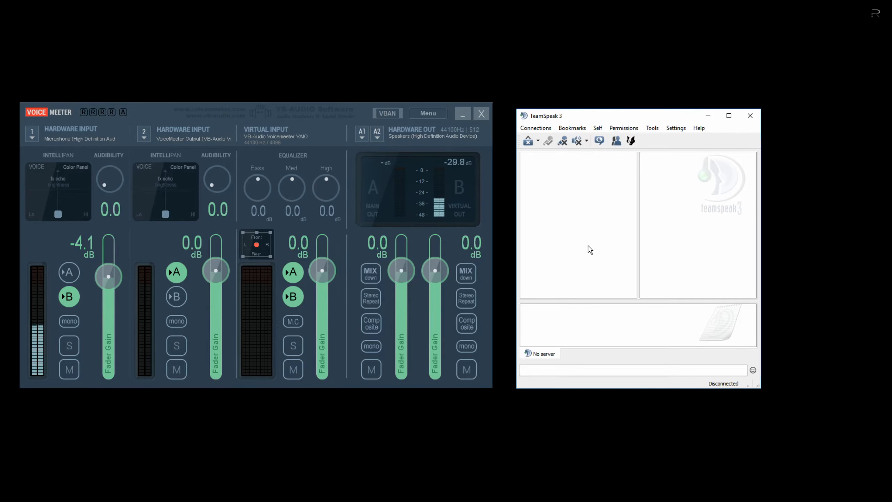
Step: Open the TeamSpeak playback options and keep CABLE Input (VB-Audio Virtual Cable) as the playback device
click(676, 131)
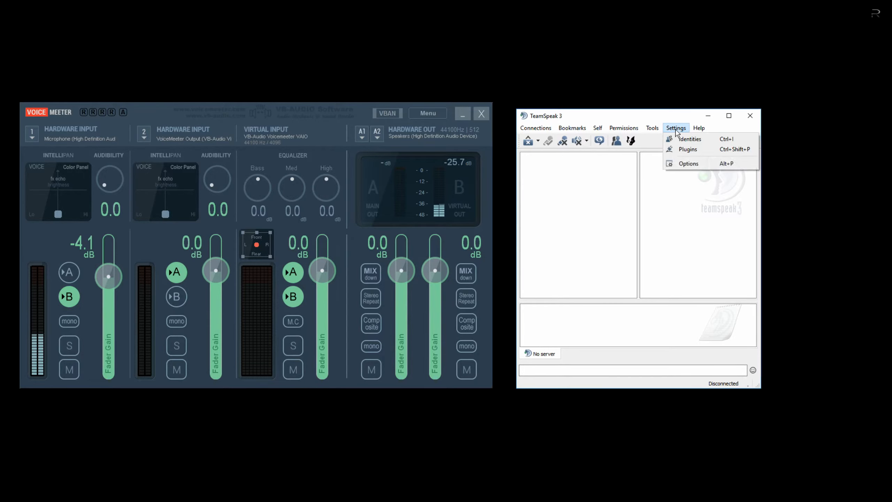
click(674, 162)
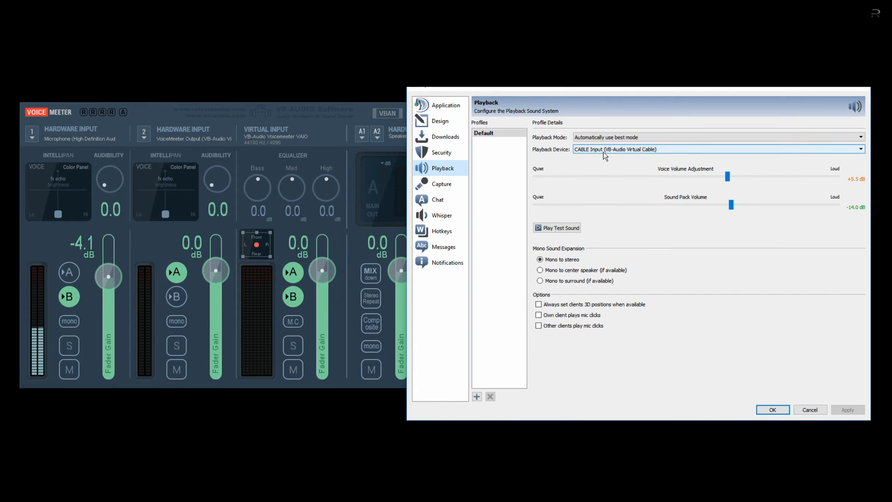
click(631, 151)
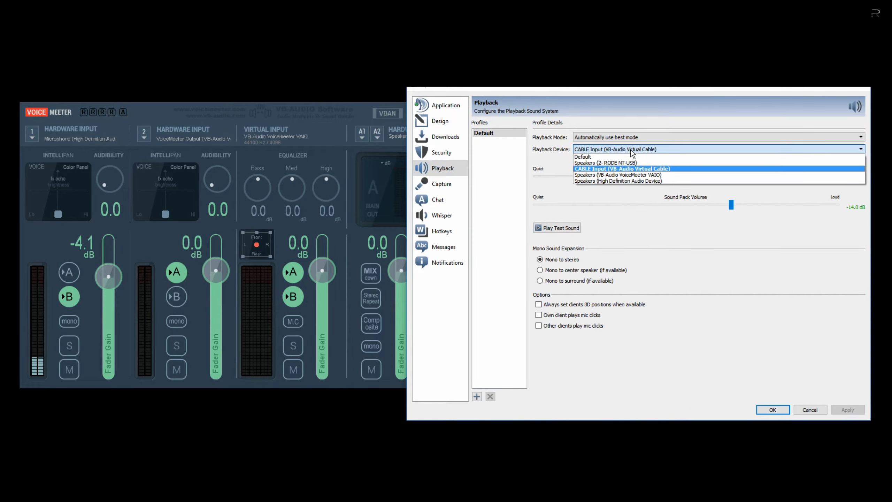
click(632, 154)
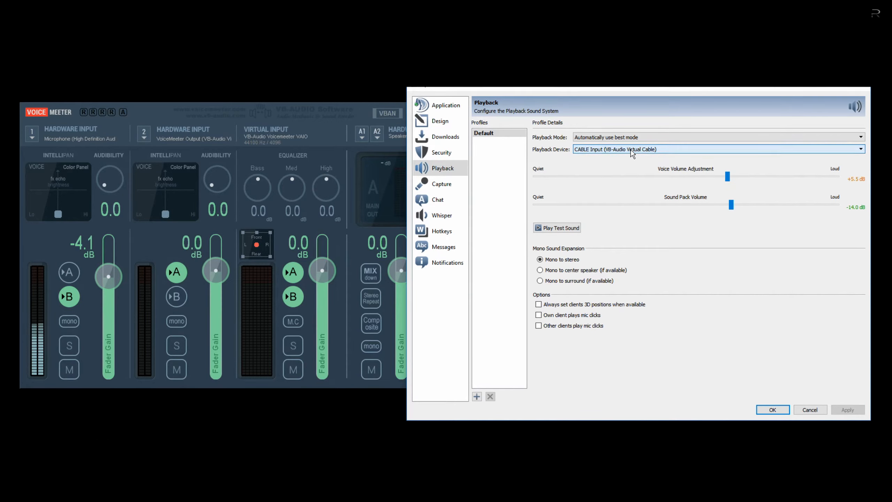
Step: Switch to VoiceMeeter and select MME: VoiceMeeter Output (VB-Audio Vi for Hardware Input 2
click(152, 113)
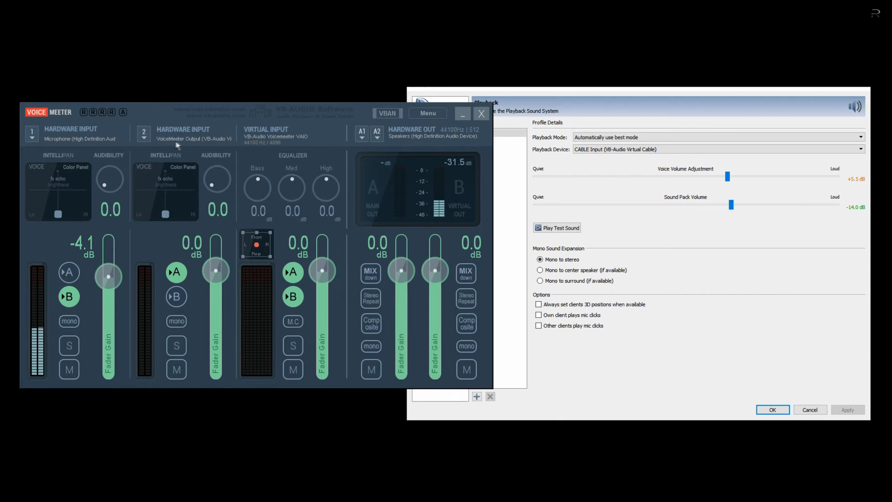
click(223, 139)
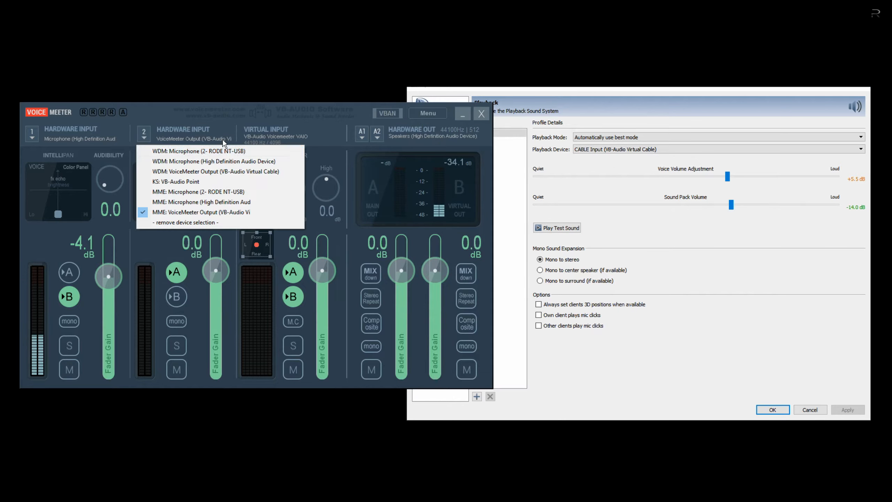
click(246, 213)
Step: Play the playback test sound in TeamSpeak, and review the capture settings before accepting the options
click(682, 371)
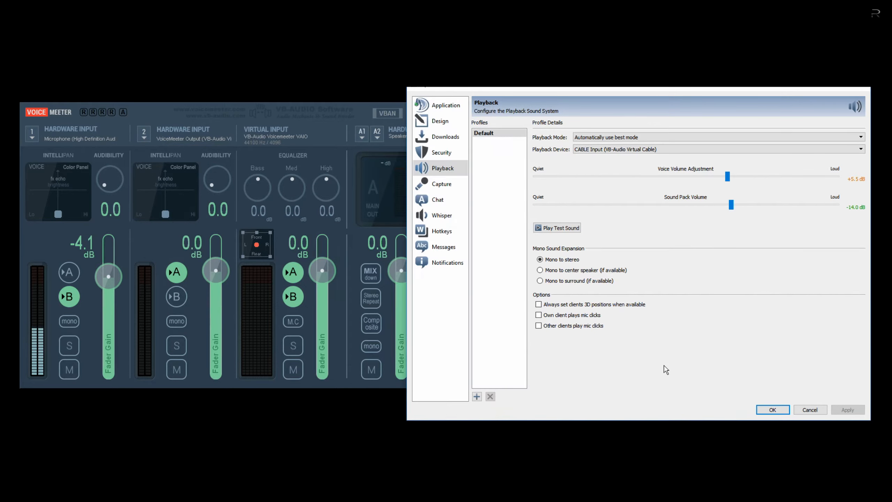
click(547, 230)
click(561, 229)
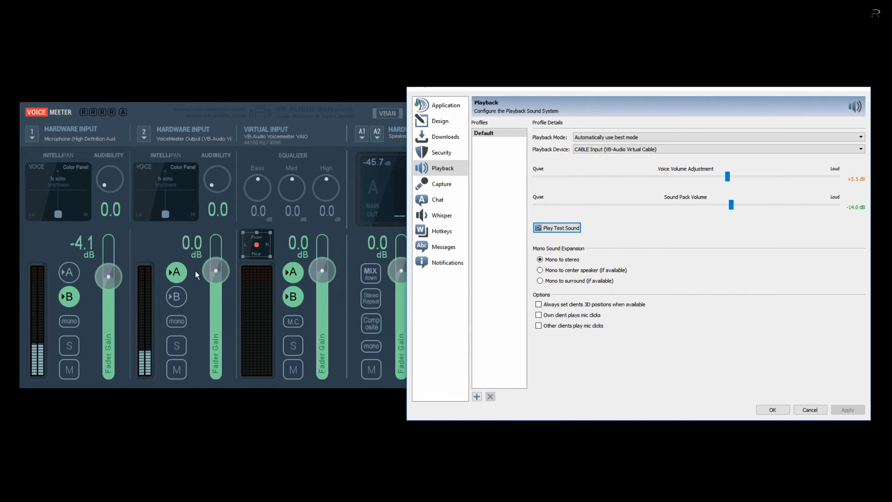
click(451, 185)
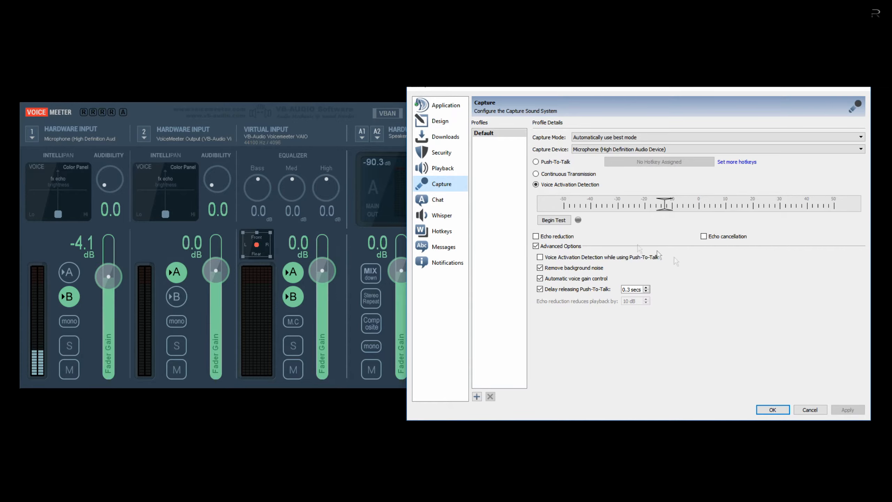
click(773, 410)
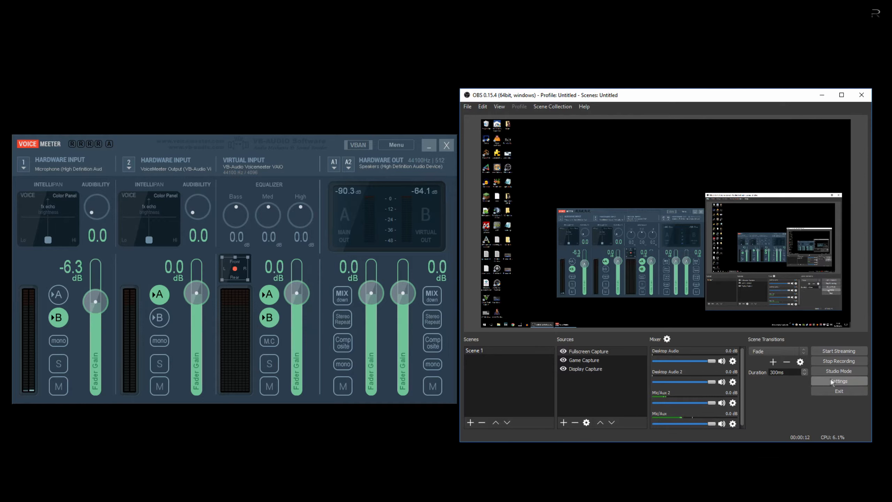
Step: Open the OBS settings and examine the assigned audio devices and the audio tracks enabled for recording output
click(839, 381)
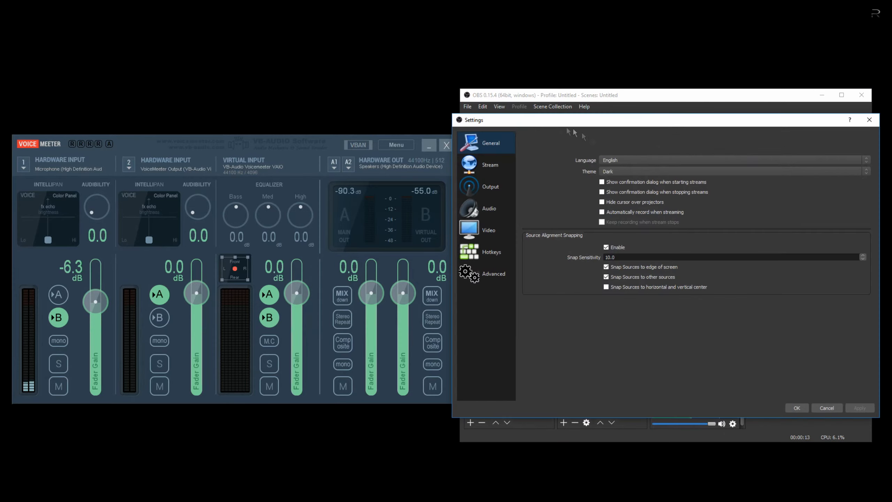
click(480, 215)
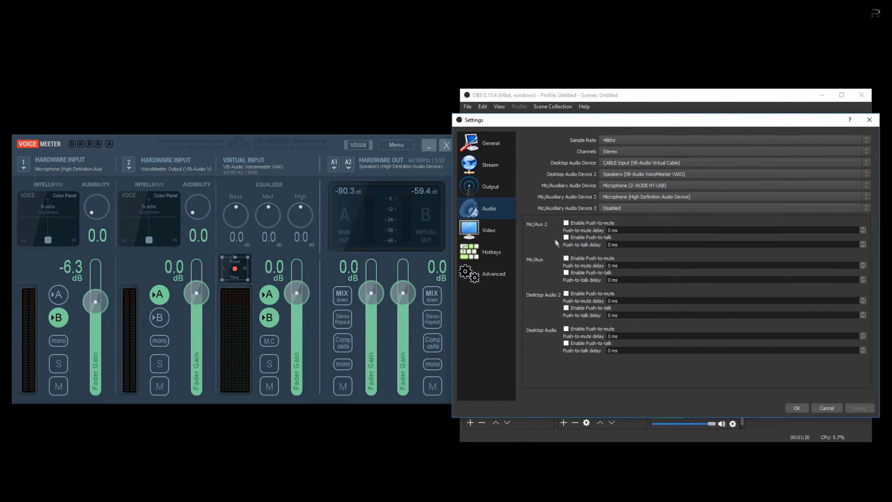
click(496, 185)
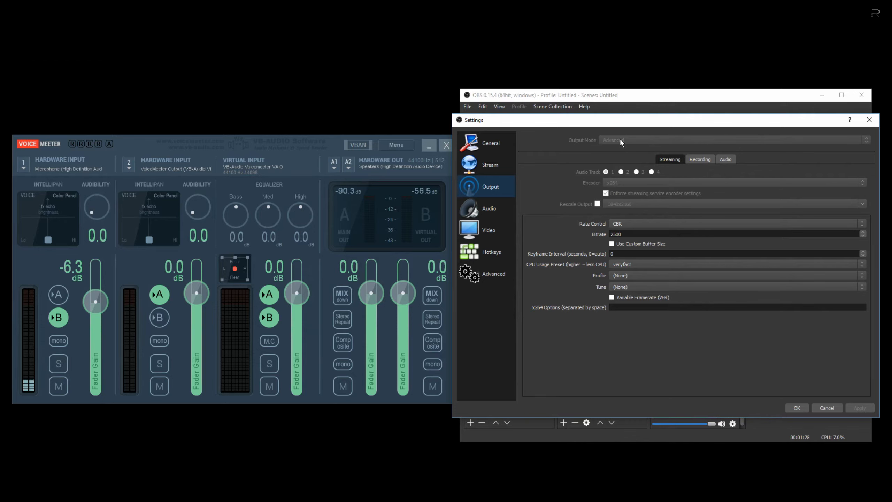
click(705, 160)
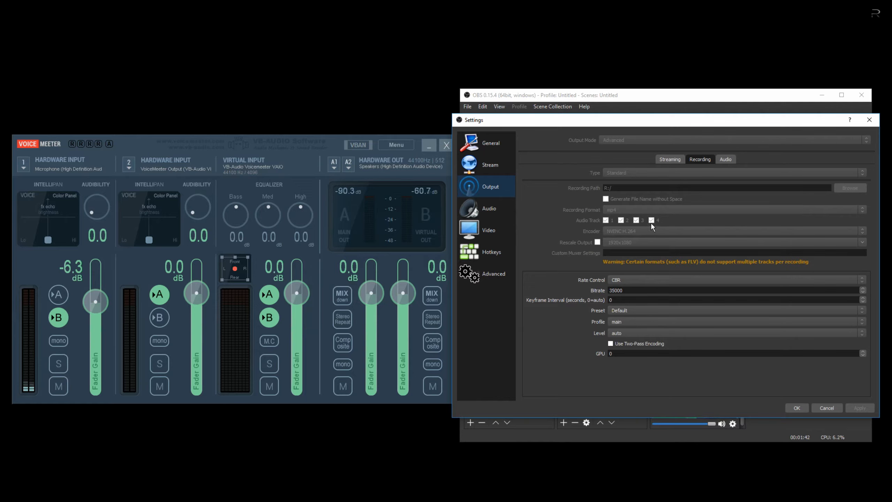
click(483, 204)
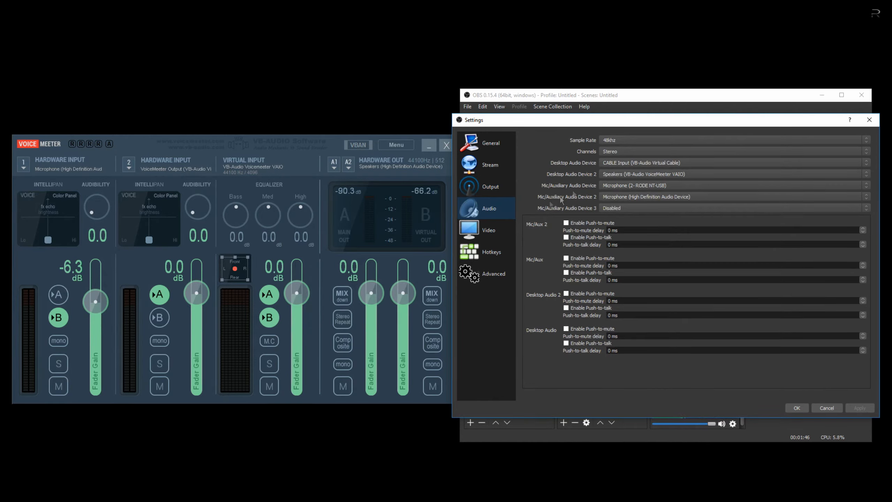
Step: Compare the bitrates of the four output audio tracks with the sample rate options in the audio settings
click(490, 189)
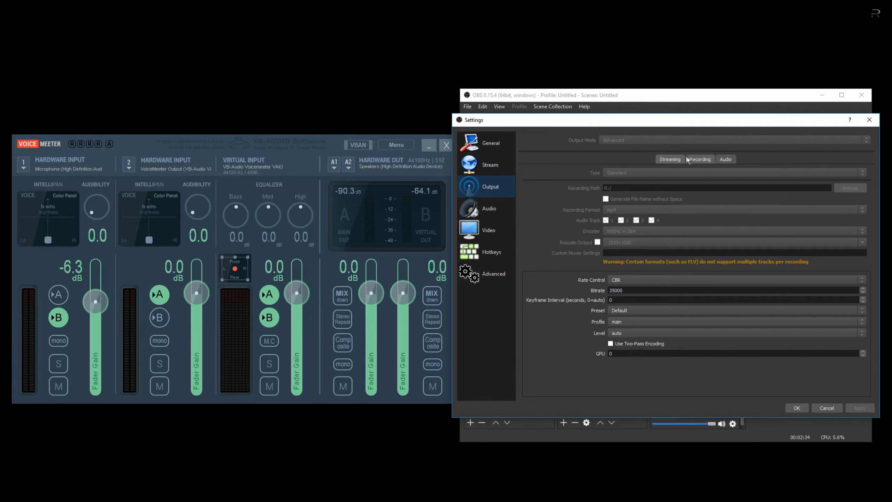
click(719, 157)
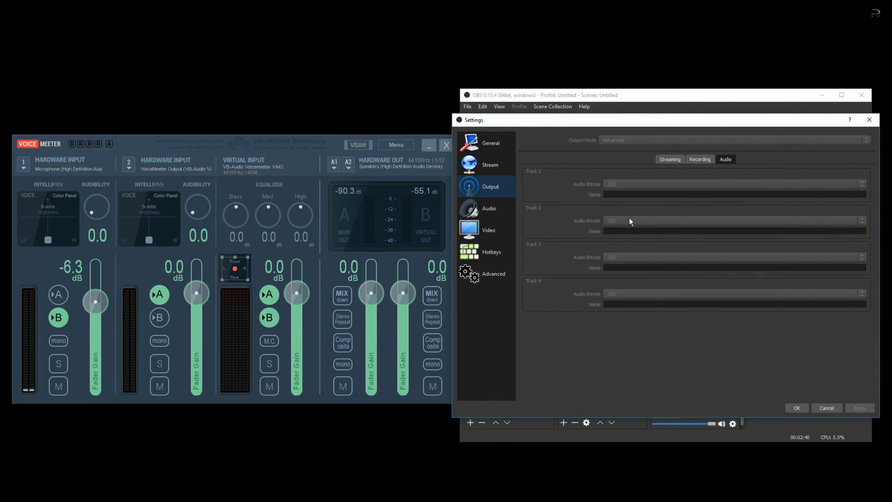
click(482, 213)
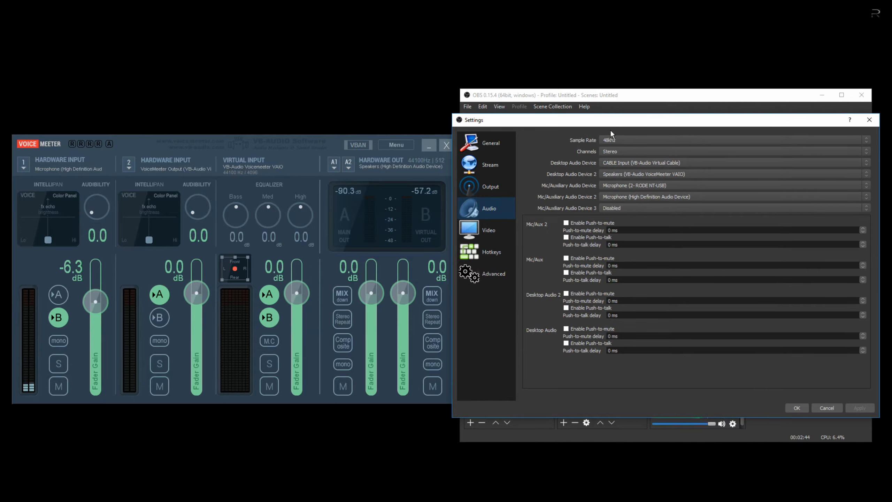
click(494, 187)
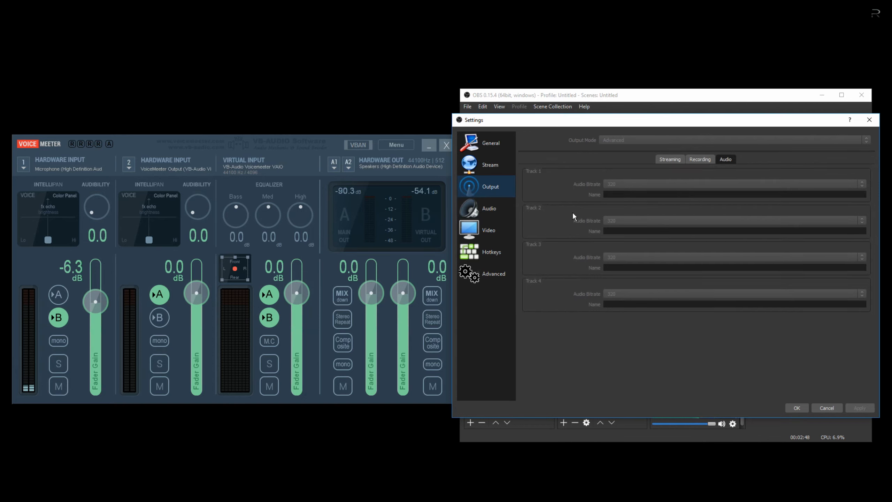
click(509, 210)
click(605, 141)
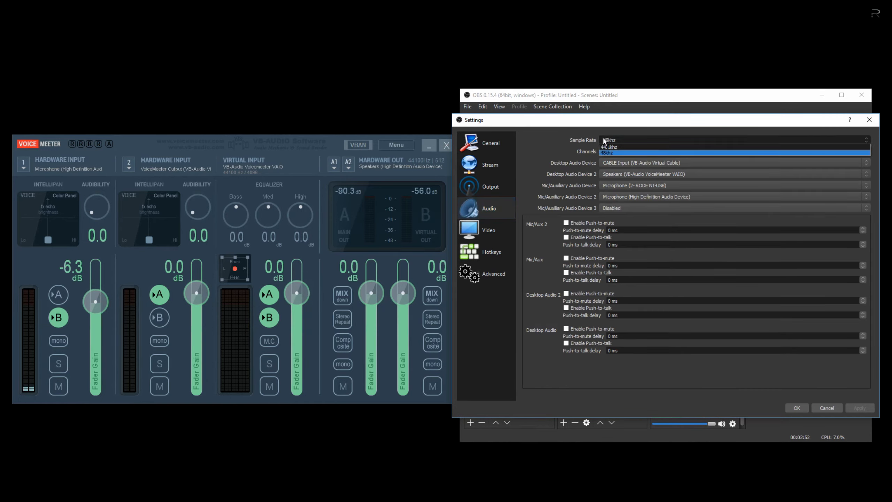
click(604, 140)
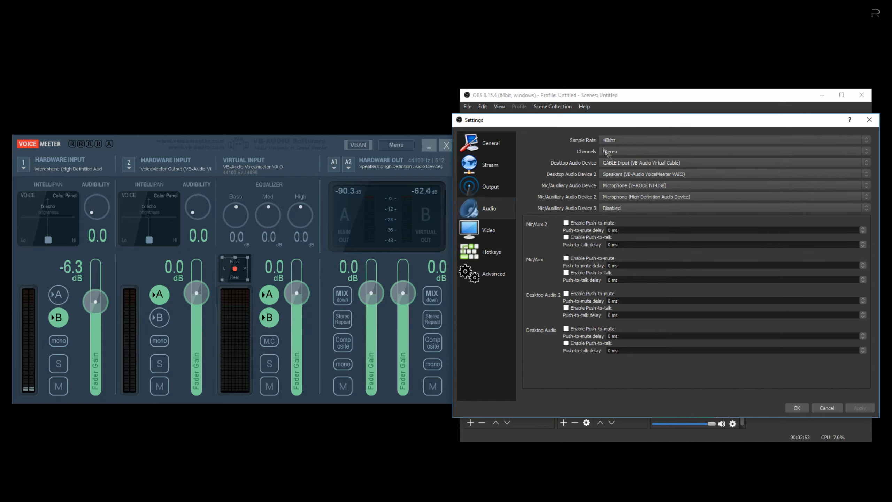
click(477, 196)
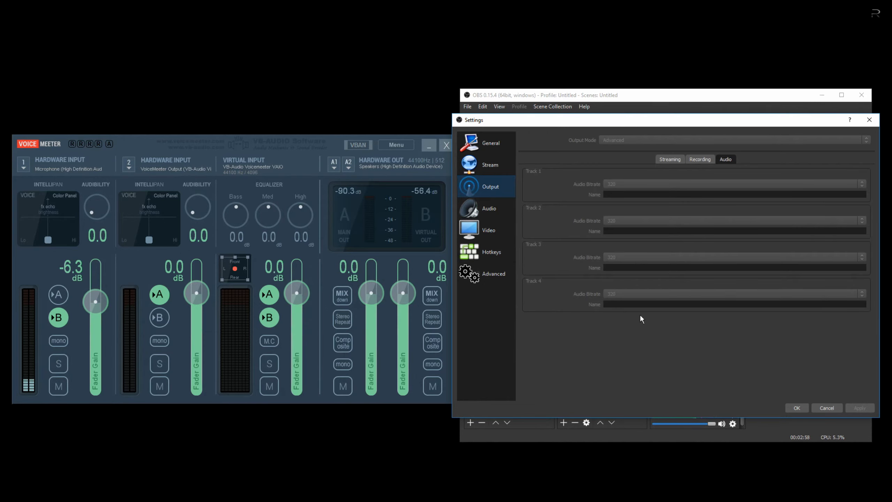
Step: Accept the OBS settings and examine the capture mode options in the Fullscreen Capture source's properties, leaving them unchanged
click(796, 408)
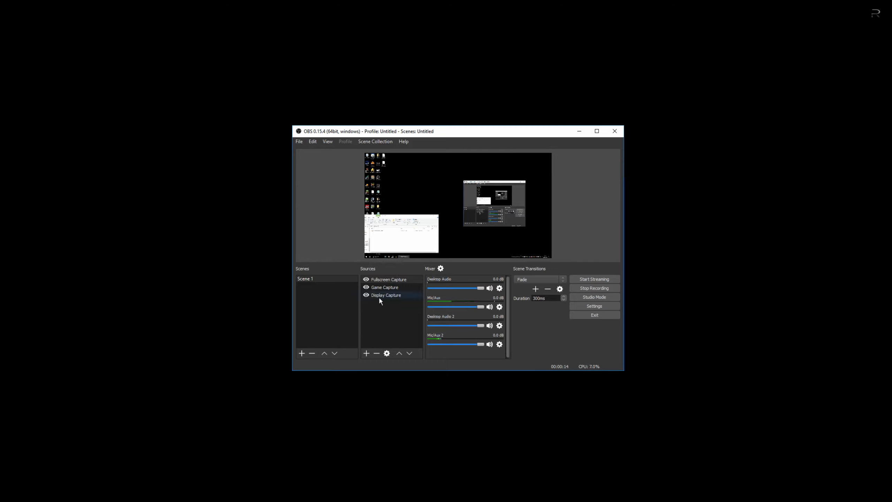
click(407, 351)
click(406, 350)
click(401, 350)
click(401, 349)
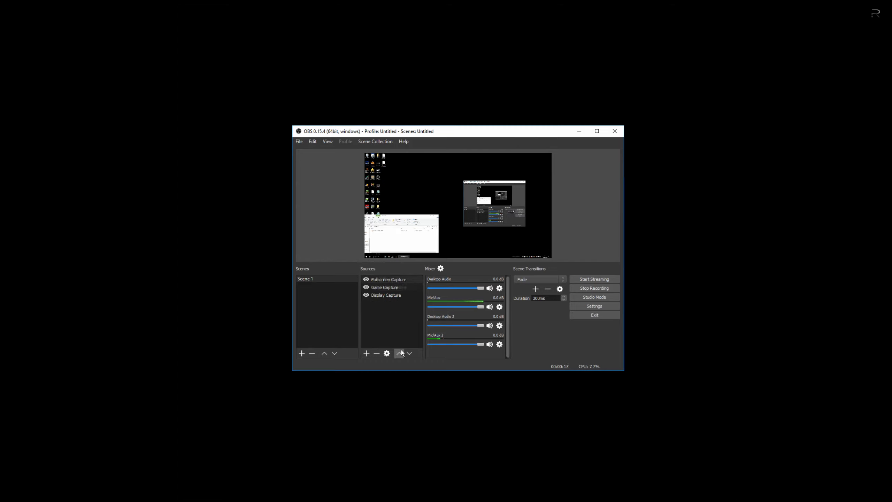
click(371, 280)
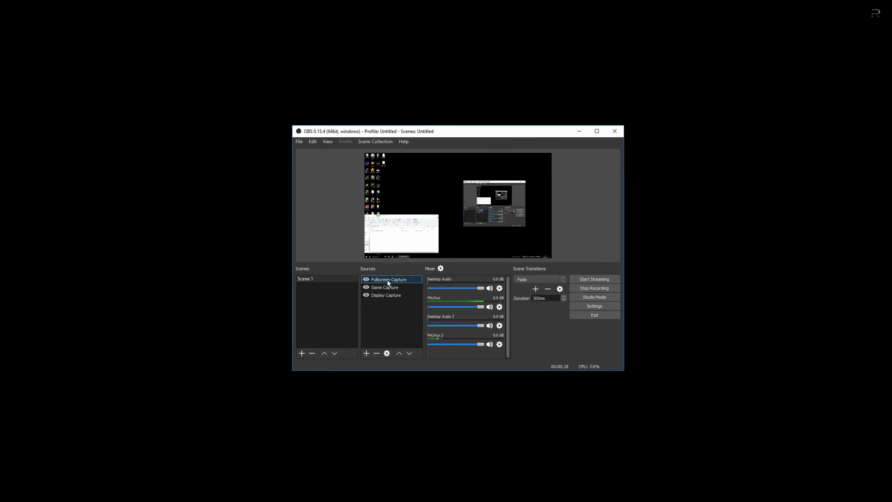
click(387, 353)
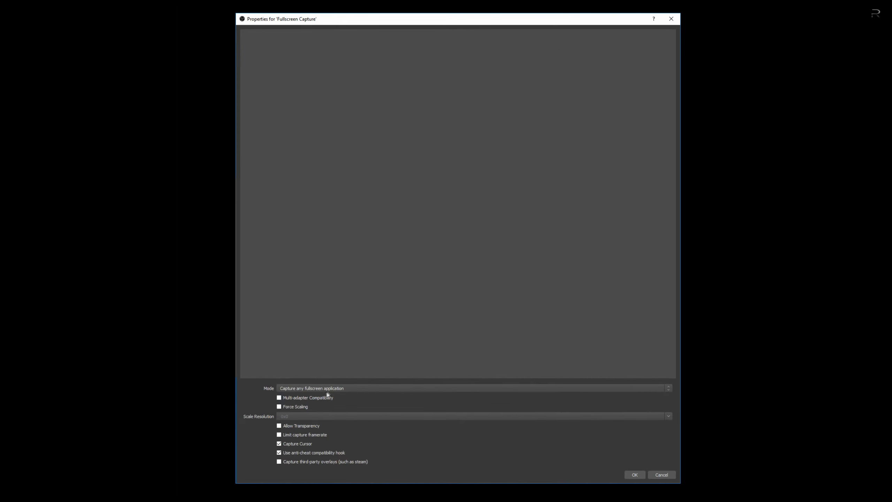
click(315, 387)
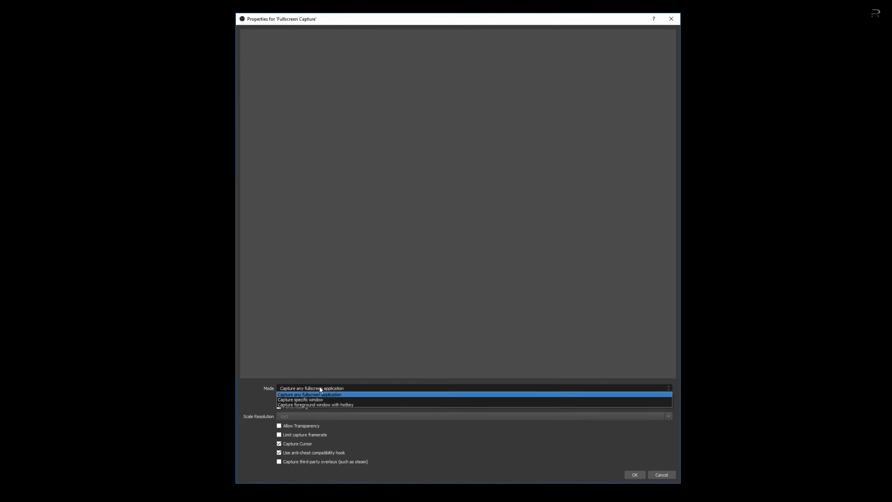
click(337, 392)
click(662, 475)
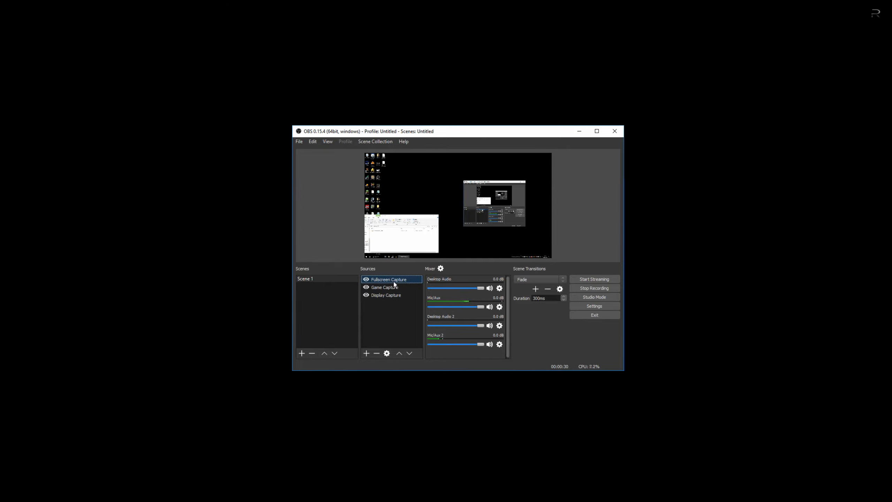
Step: Review the Game Capture source's properties without changing them, and select the Display Capture source
click(385, 287)
click(387, 353)
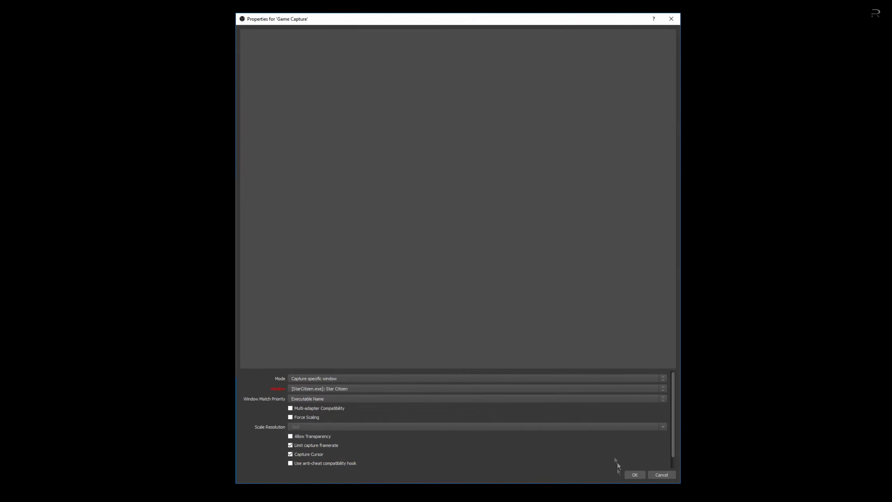
click(666, 474)
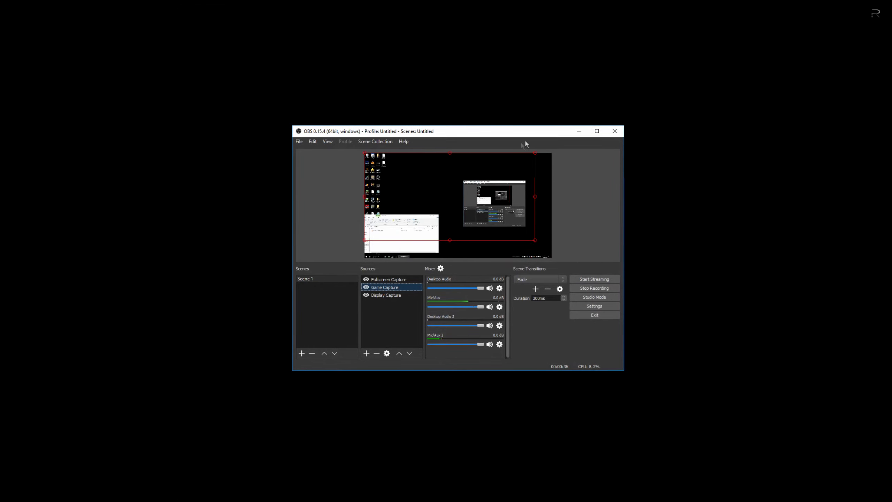
click(381, 296)
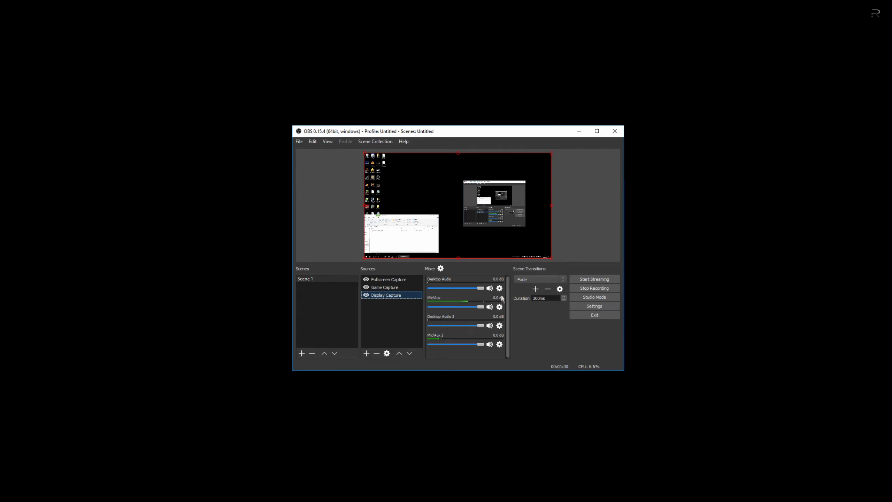
Step: Compare the device in the Desktop Audio mixer properties with the desktop and microphone devices assigned in the audio settings
click(500, 307)
click(522, 306)
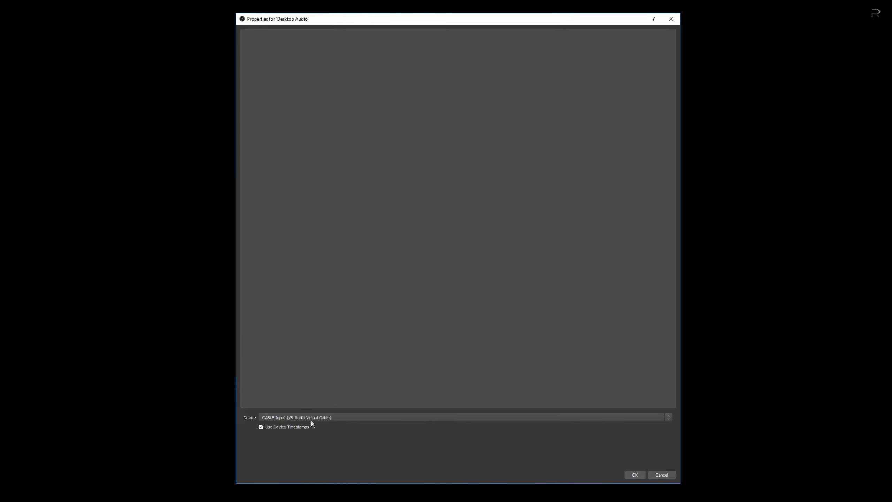
click(662, 474)
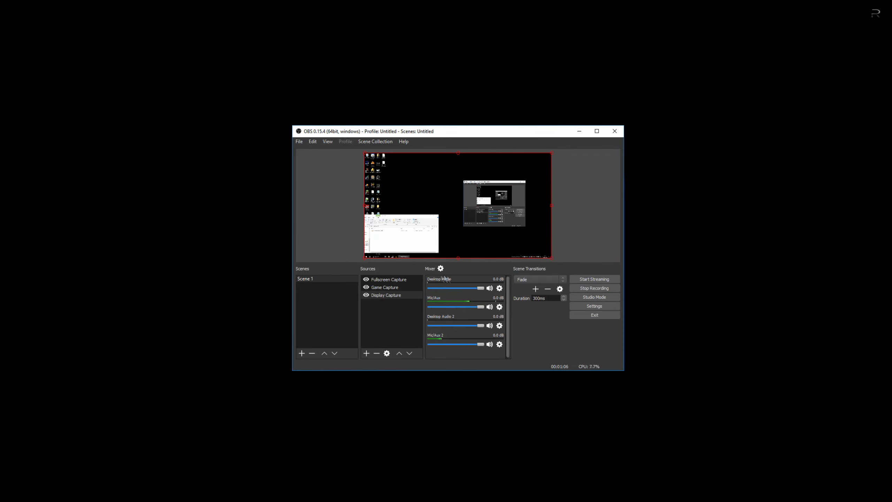
click(578, 306)
click(301, 200)
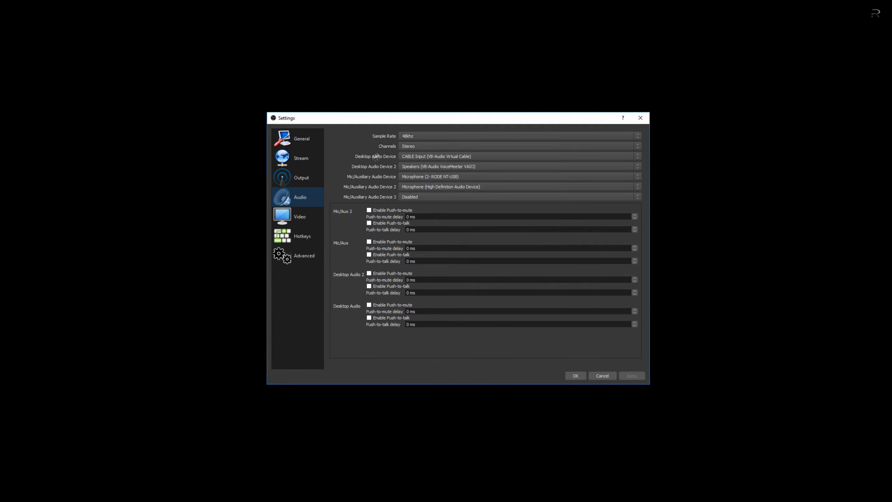
click(600, 376)
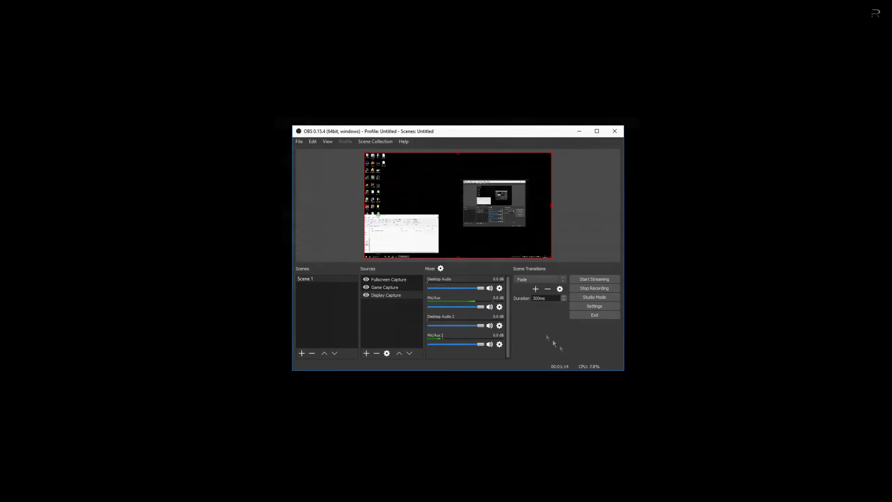
click(499, 288)
click(525, 302)
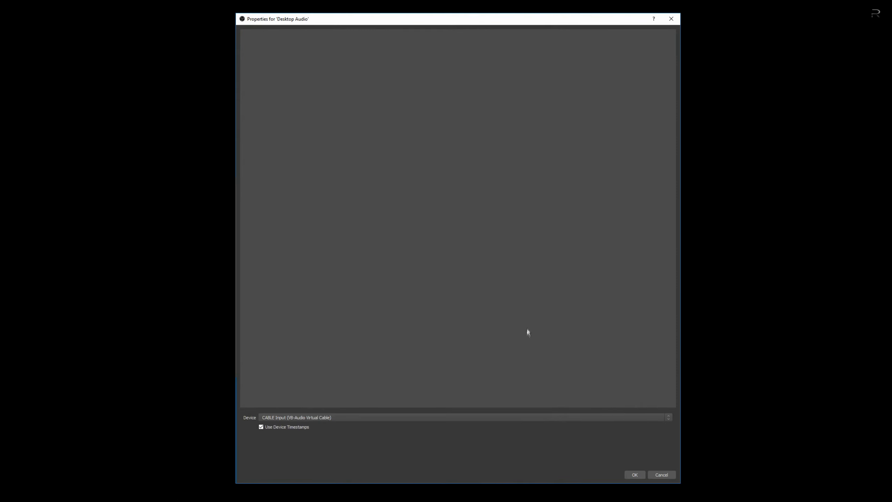
click(662, 475)
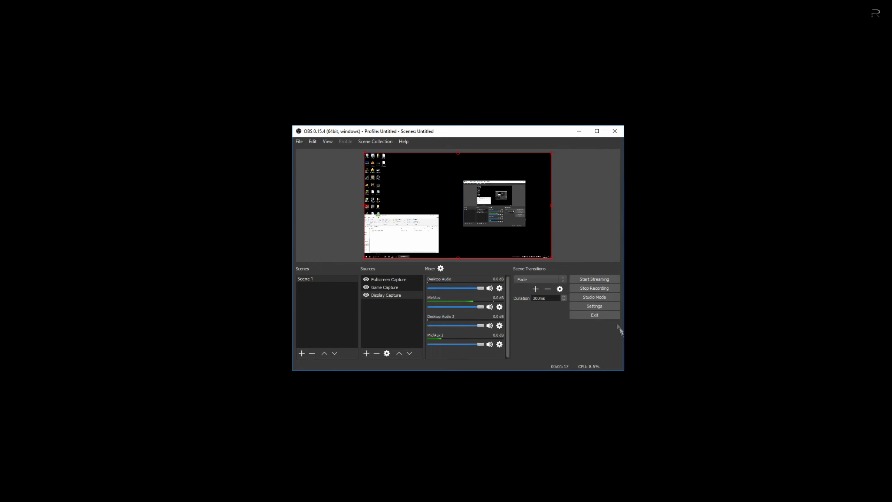
click(594, 305)
click(300, 197)
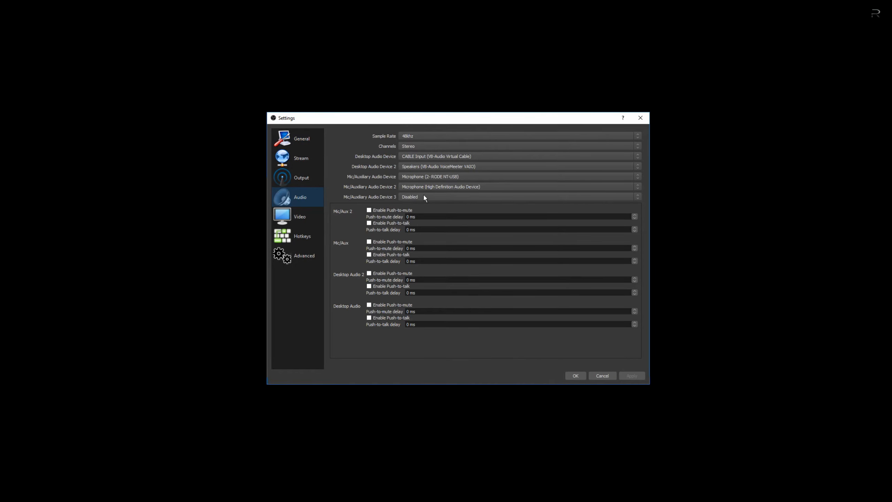
click(602, 376)
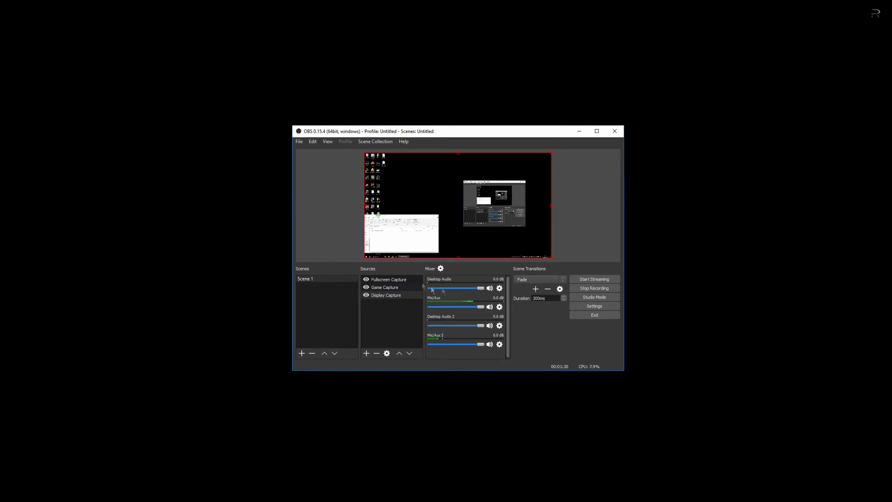
Step: Review the track assigned to each audio source in the advanced audio properties and compare the sources with the mixer
click(441, 269)
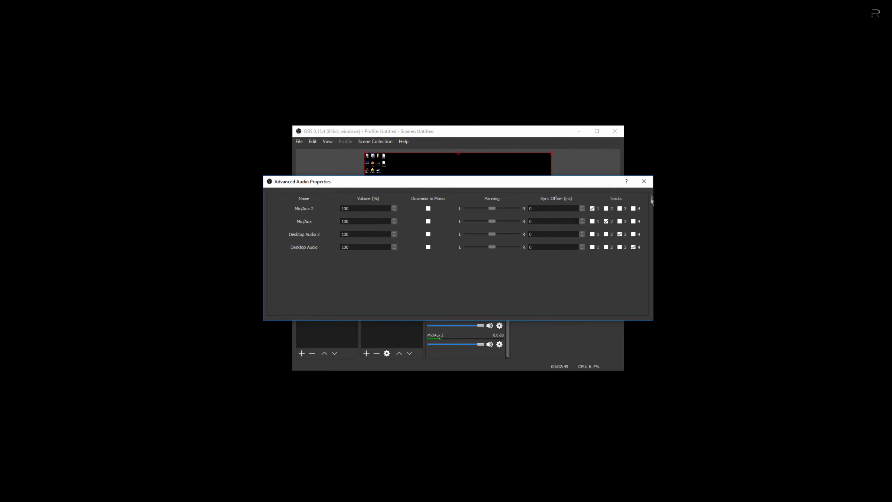
click(644, 181)
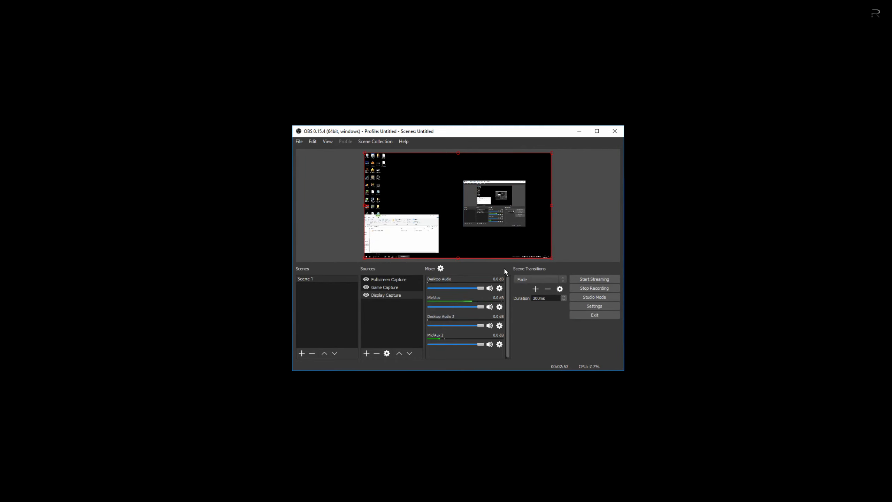
click(441, 268)
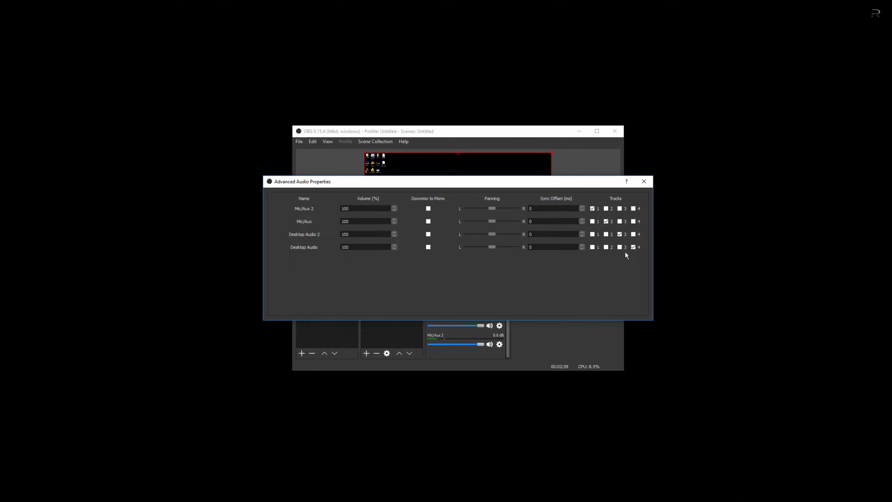
click(645, 185)
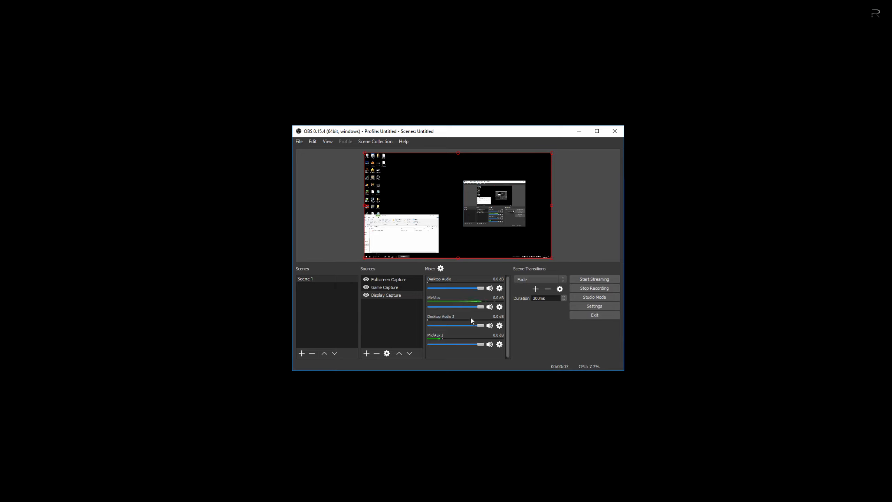
click(441, 268)
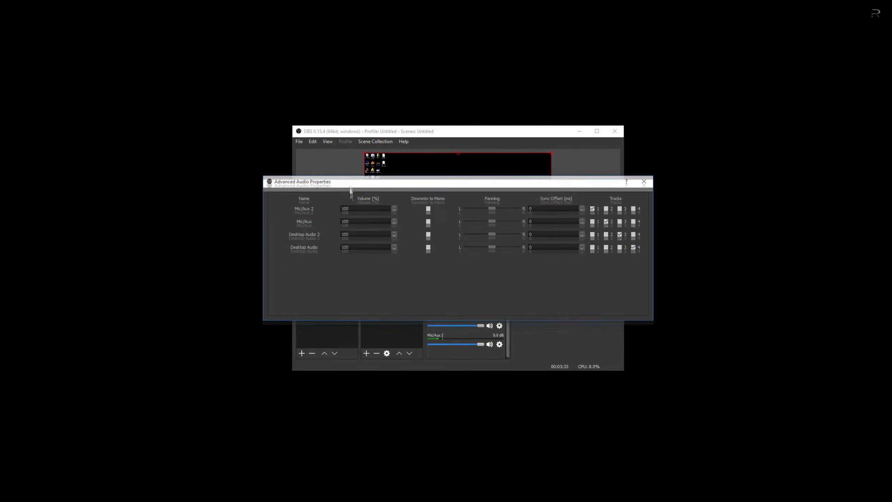
drag(423, 185, 443, 357)
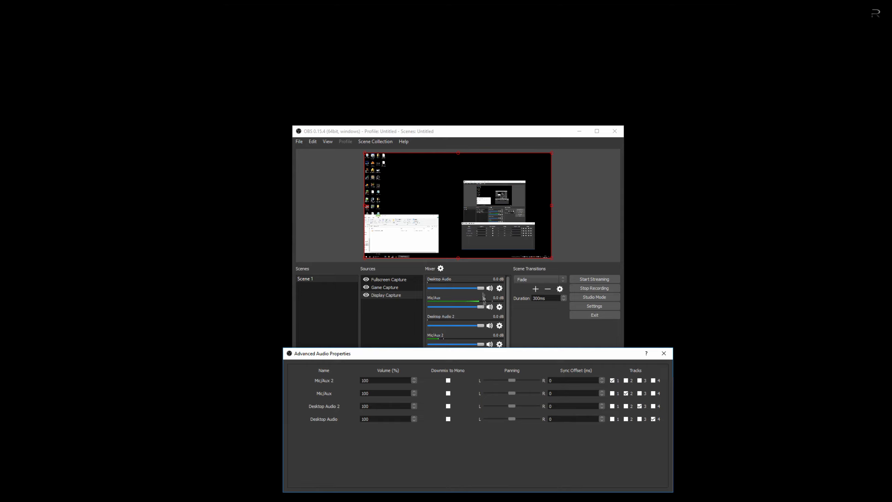
drag(573, 354, 539, 219)
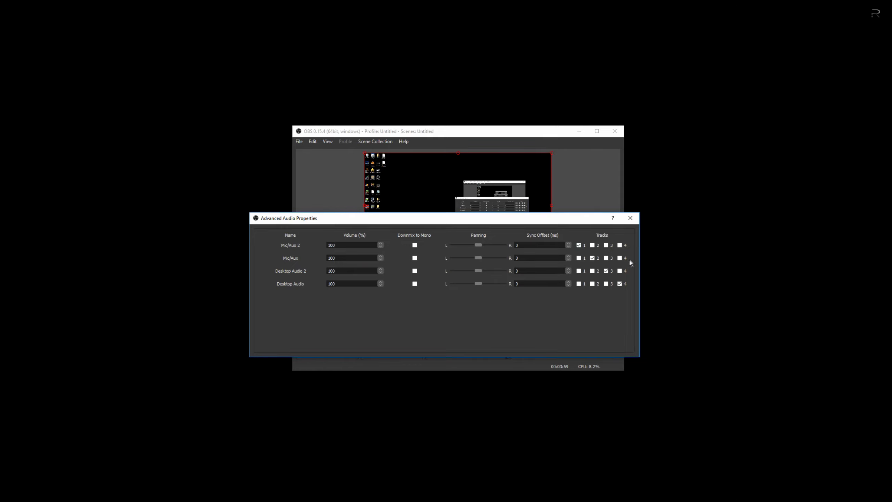
click(630, 218)
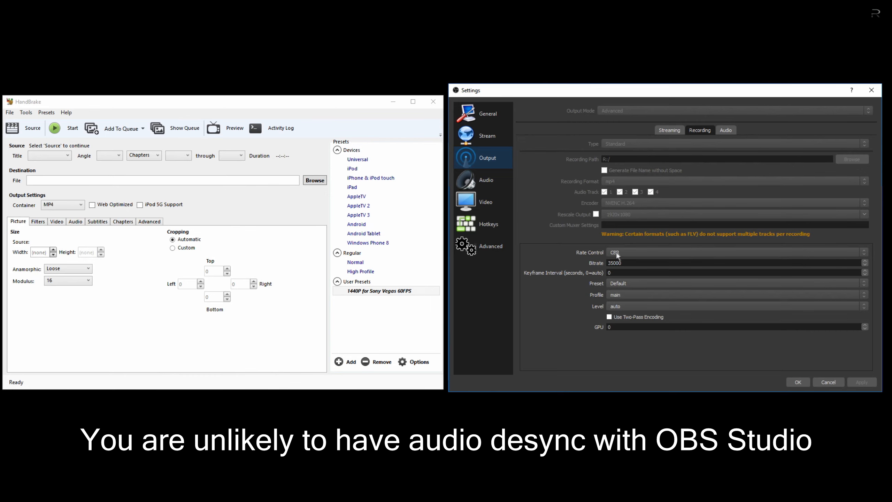
Step: Examine the rate control options in the recording output settings, keeping CBR
click(623, 251)
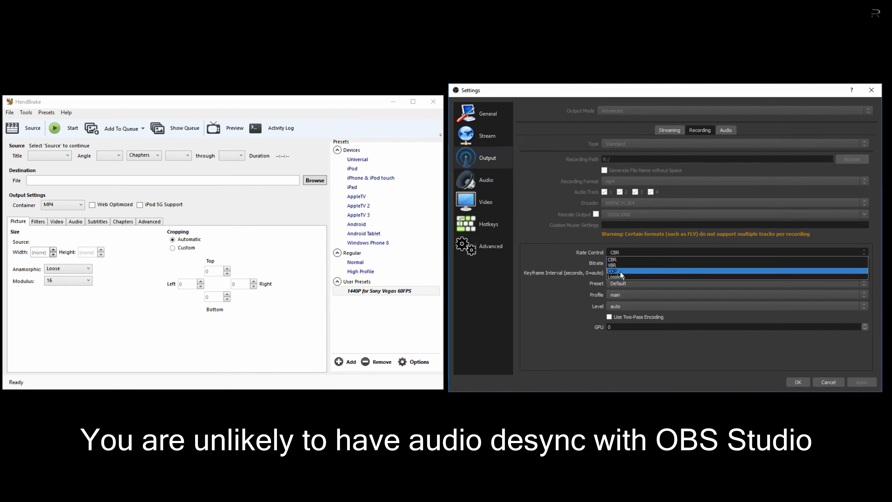
click(626, 238)
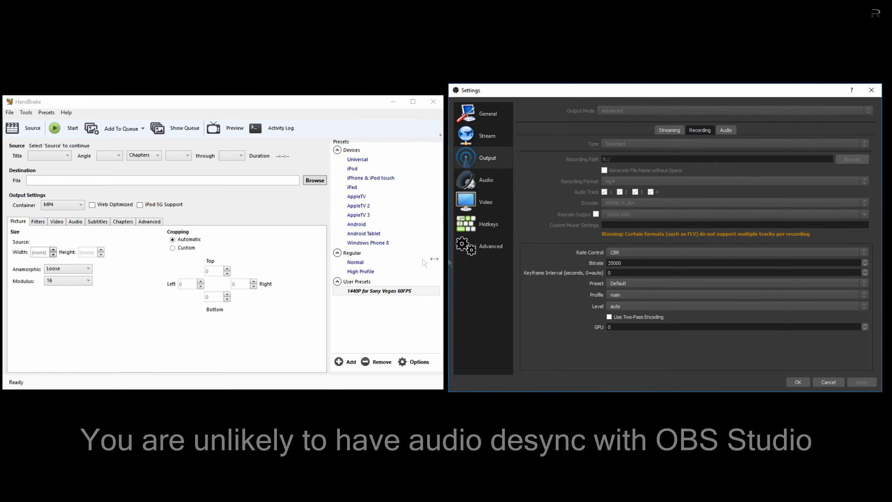
click(259, 218)
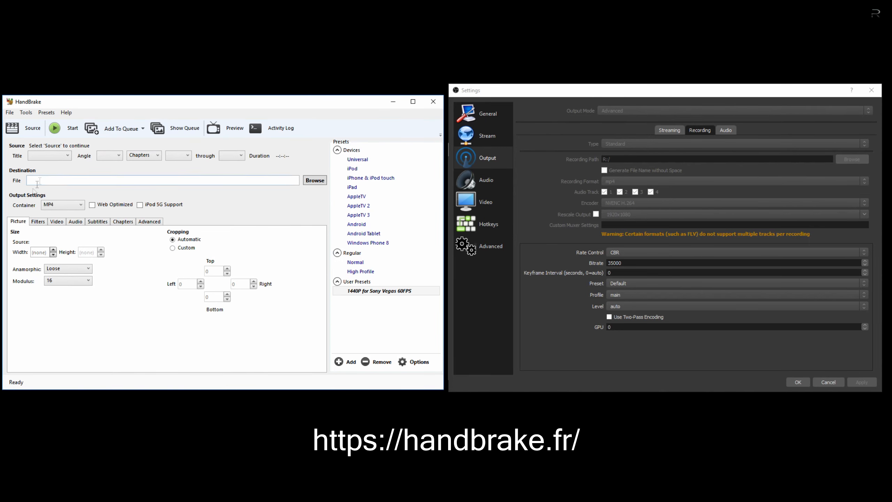
drag(137, 281, 55, 203)
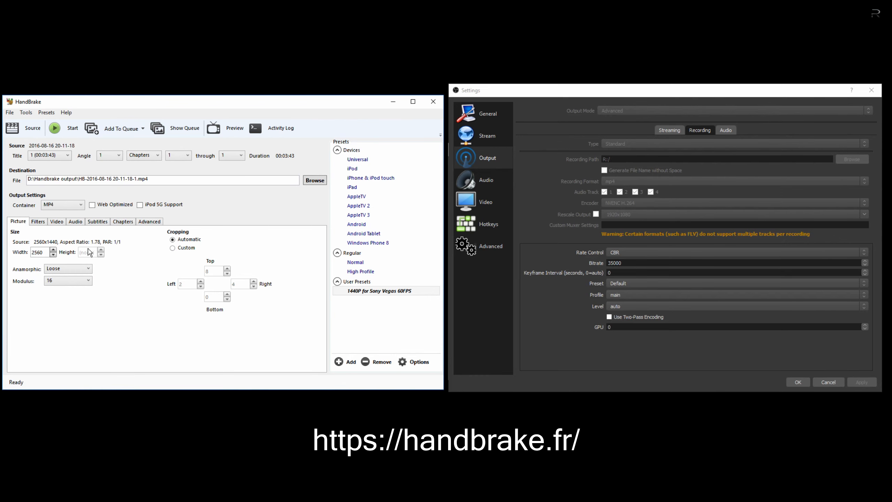
click(56, 223)
click(62, 262)
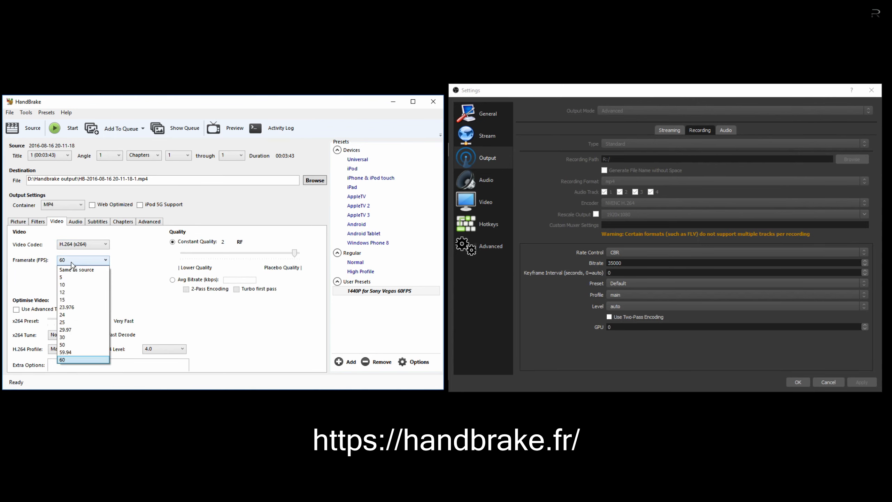
click(73, 263)
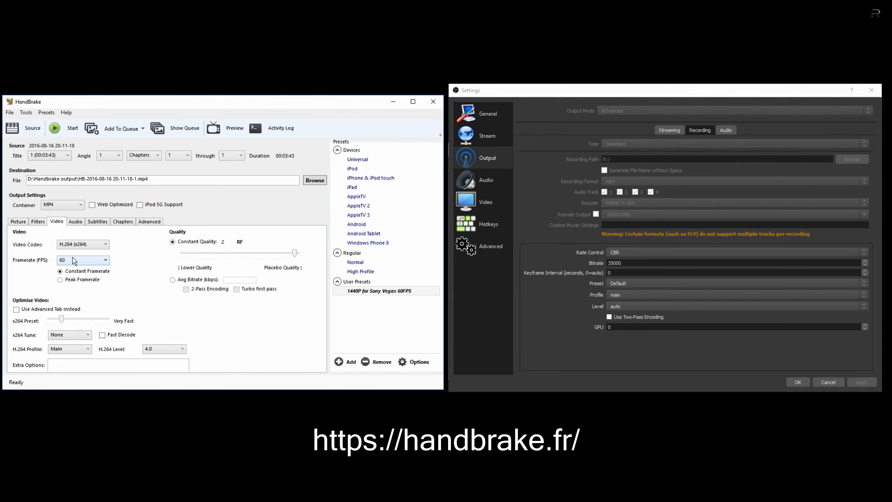
Step: Check the frame rate in the OBS video settings, and set the HandBrake video framerate to Same as source
click(489, 247)
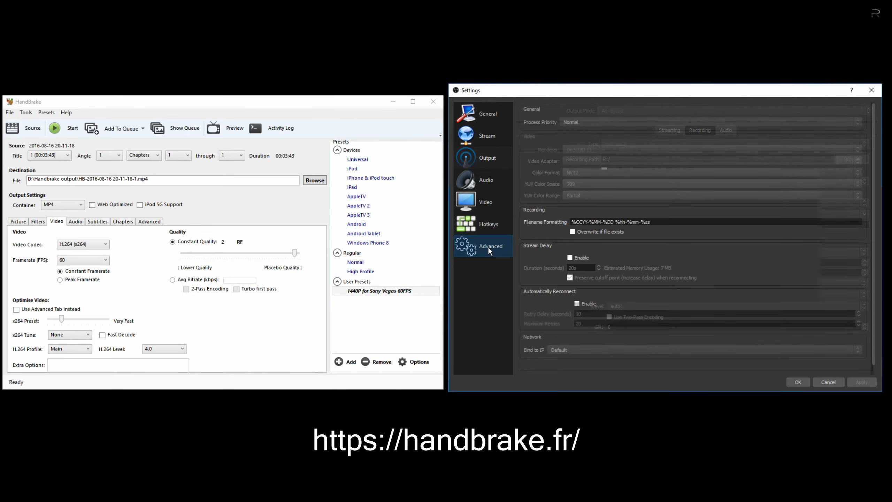
click(490, 202)
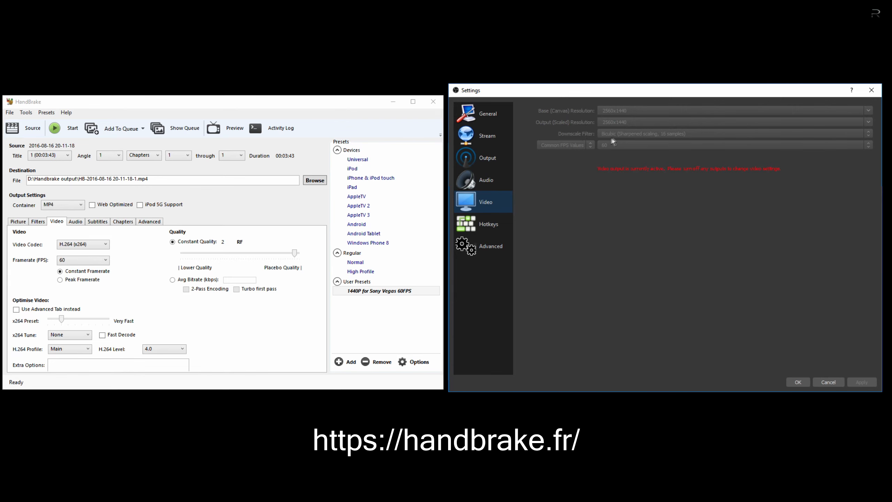
click(70, 263)
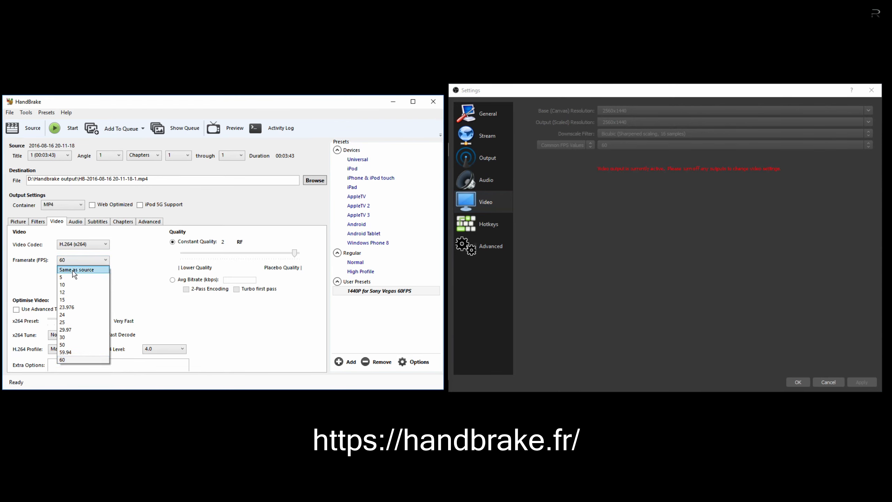
click(73, 271)
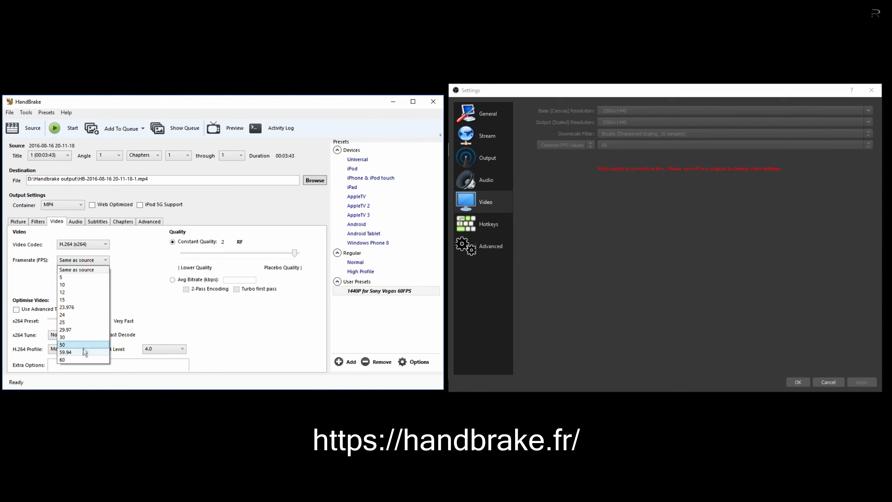
Step: Set the HandBrake video framerate to 60 and try a lower constant quality before returning it to RF 2
click(79, 364)
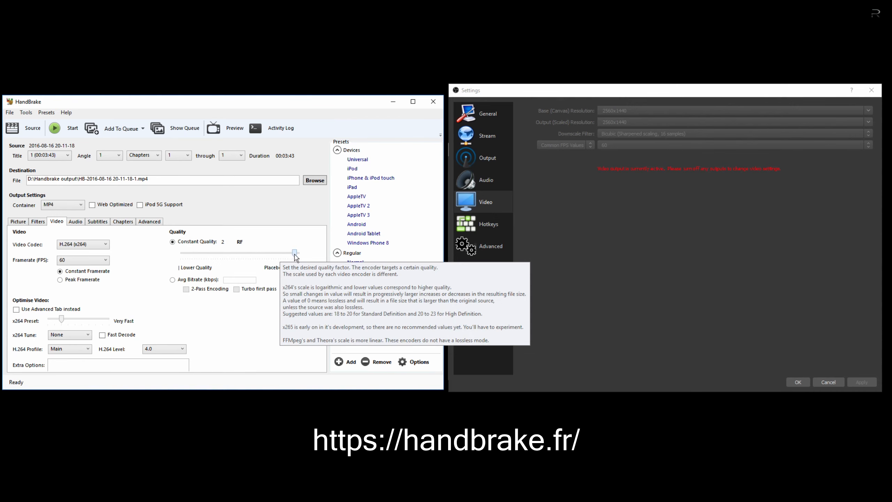
drag(295, 256, 294, 253)
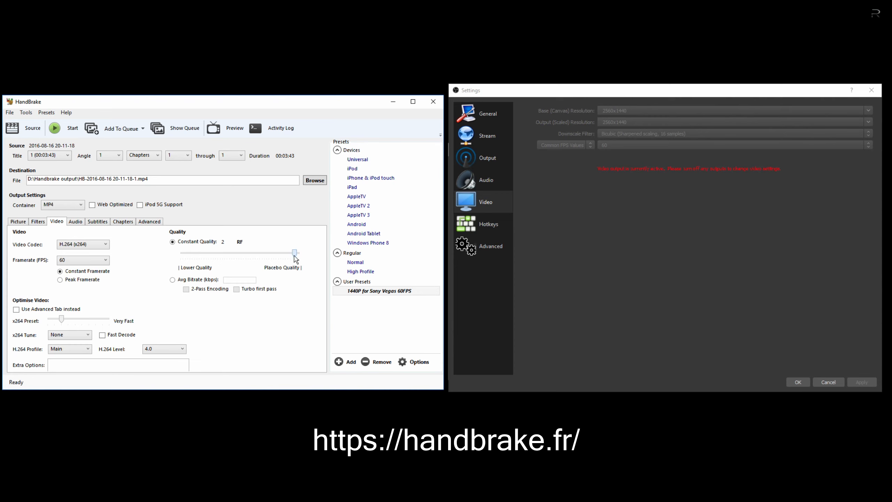
mouse_move(295, 254)
mouse_down()
mouse_move(190, 251)
mouse_move(294, 255)
mouse_up()
drag(295, 253, 236, 258)
drag(234, 253, 295, 274)
Step: Check the available audio sources and add a second audio track using source 2 Unknown (AAC) (2.0 ch)
click(75, 225)
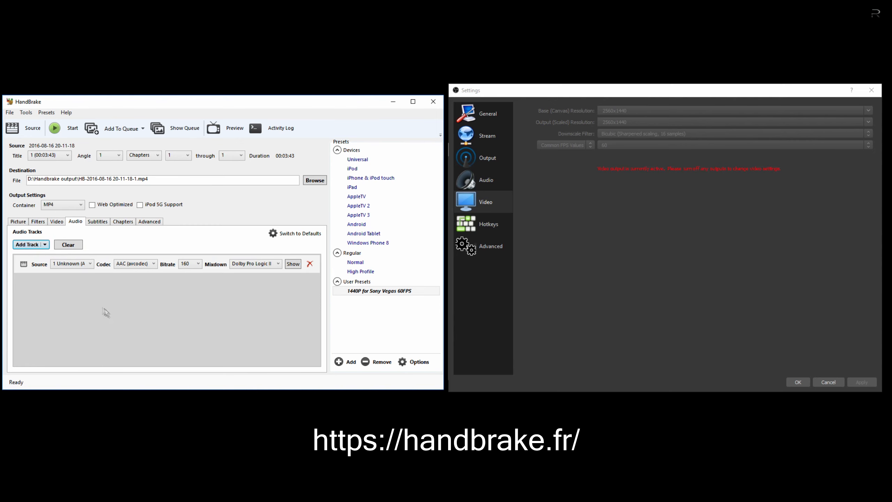
click(64, 264)
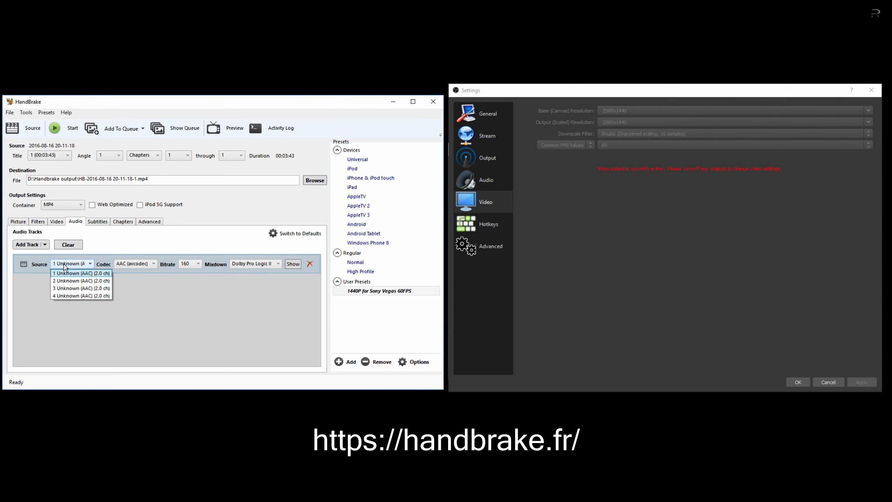
click(39, 249)
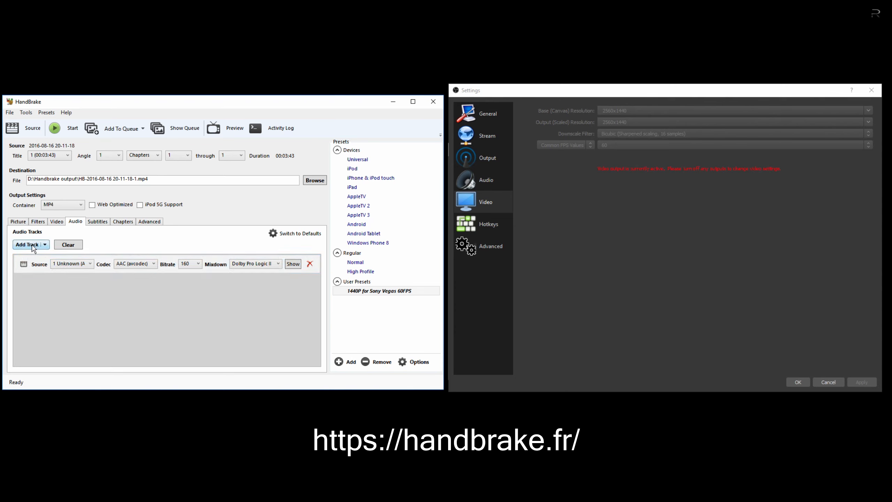
click(34, 245)
click(83, 283)
click(70, 301)
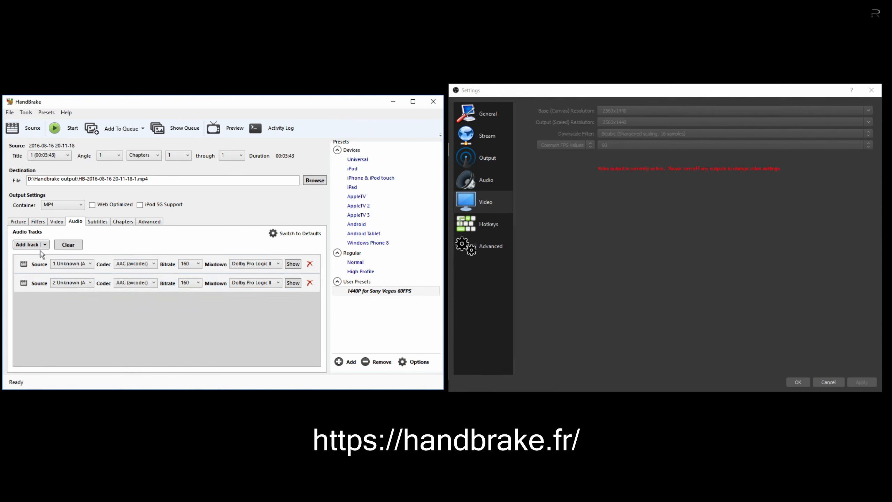
Step: Add two more audio tracks using sources 3 and 4 Unknown (AAC) (2.0 ch), and start the encode
click(29, 245)
click(71, 302)
click(70, 325)
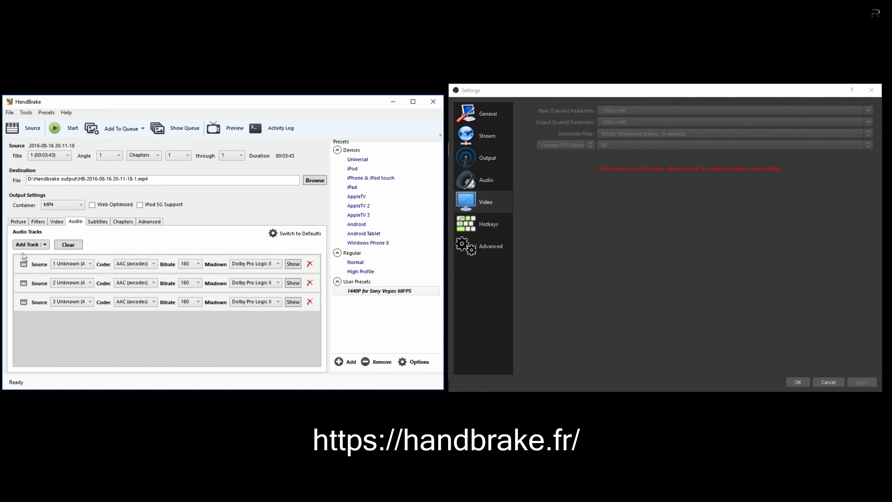
click(28, 245)
click(71, 321)
click(75, 354)
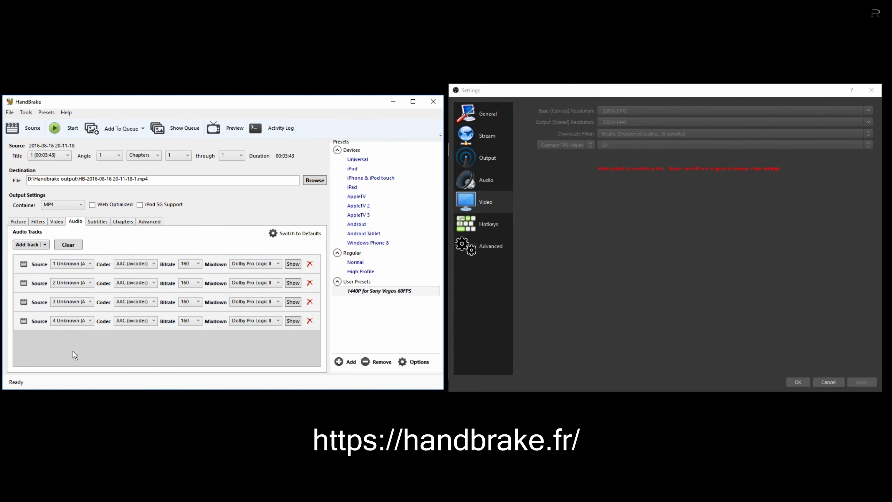
click(57, 128)
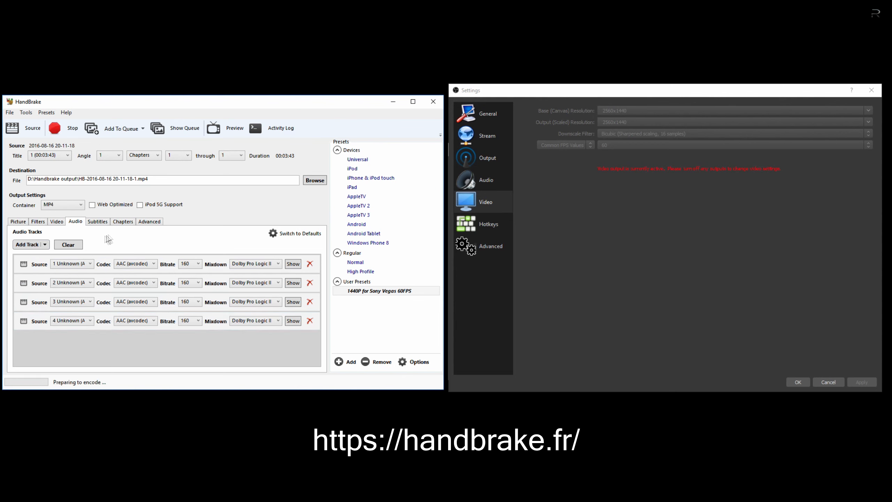